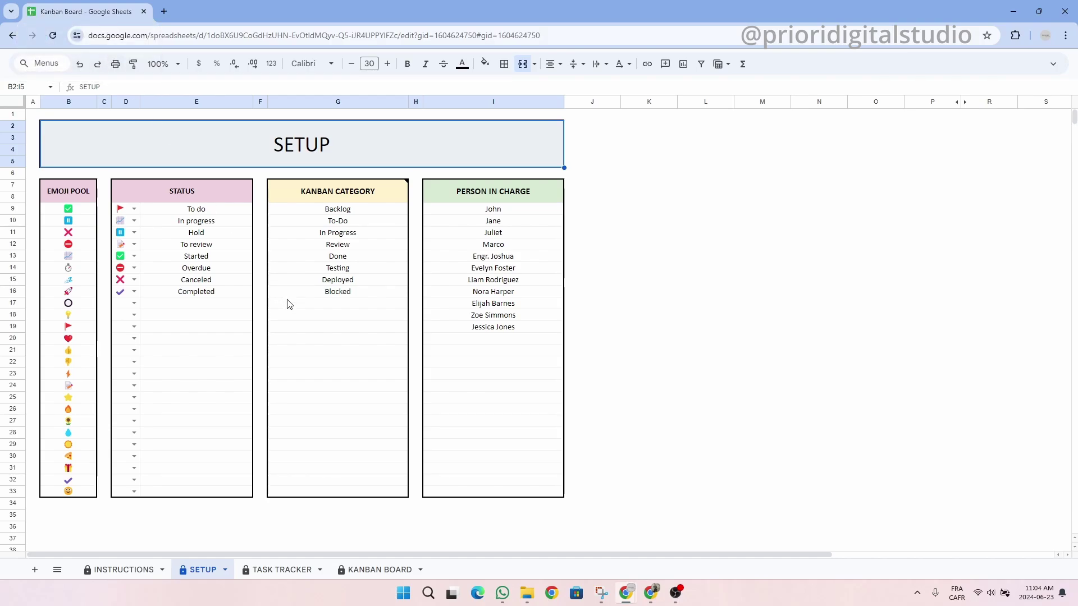
# Step: Try to edit the merged SETUP title cell, which triggers the protected-range warning
pyautogui.doubleClick(348, 148)
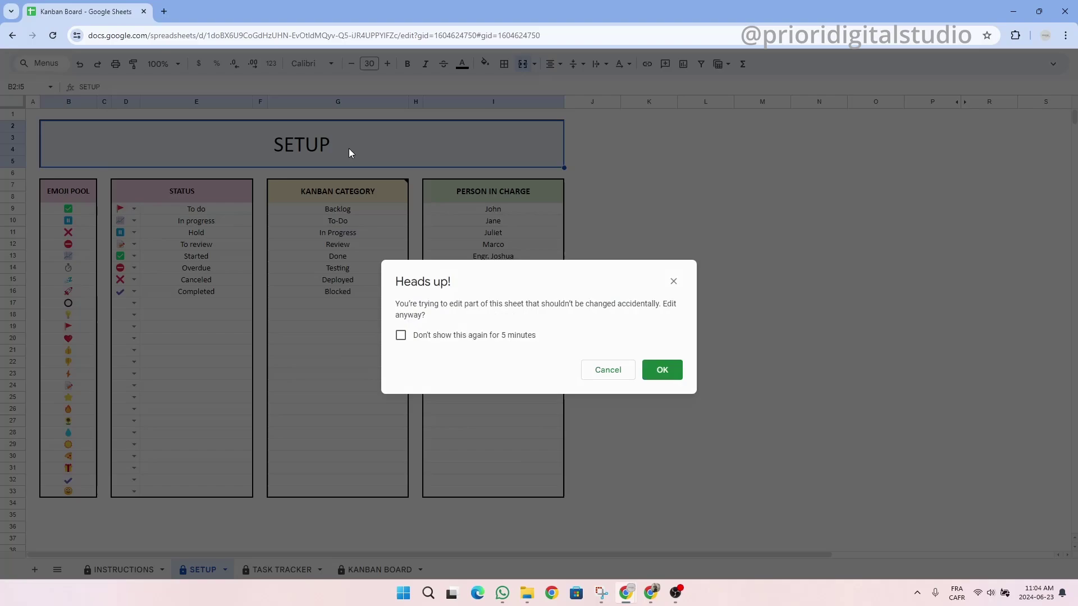
# Step: Dismiss the protection warning and inspect the Kanban Category entries, including Blocked
pyautogui.click(673, 281)
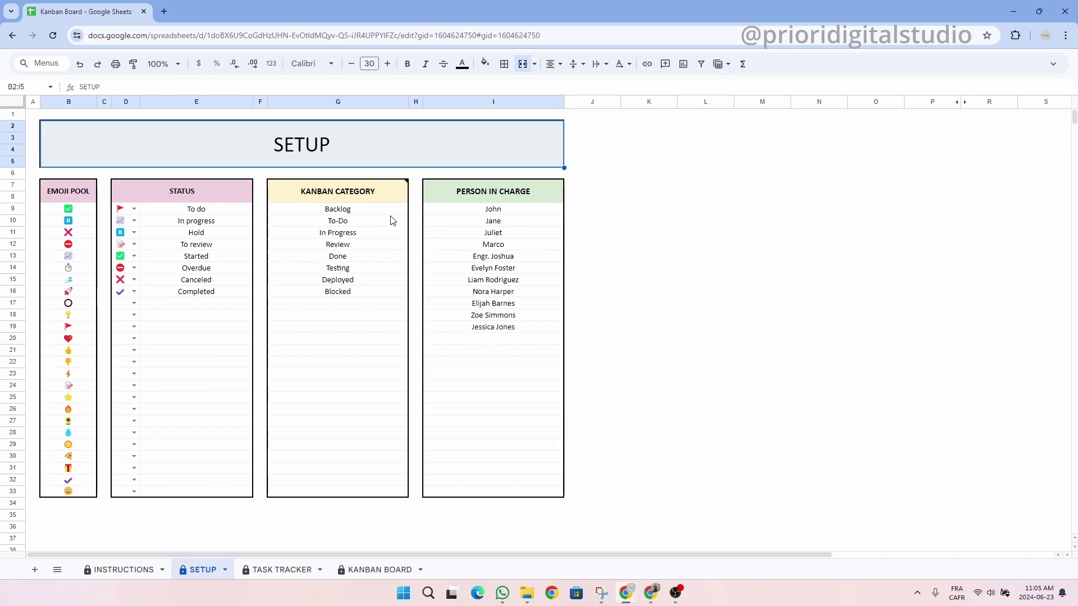
pyautogui.moveTo(394, 213); pyautogui.dragTo(371, 426)
pyautogui.click(372, 296)
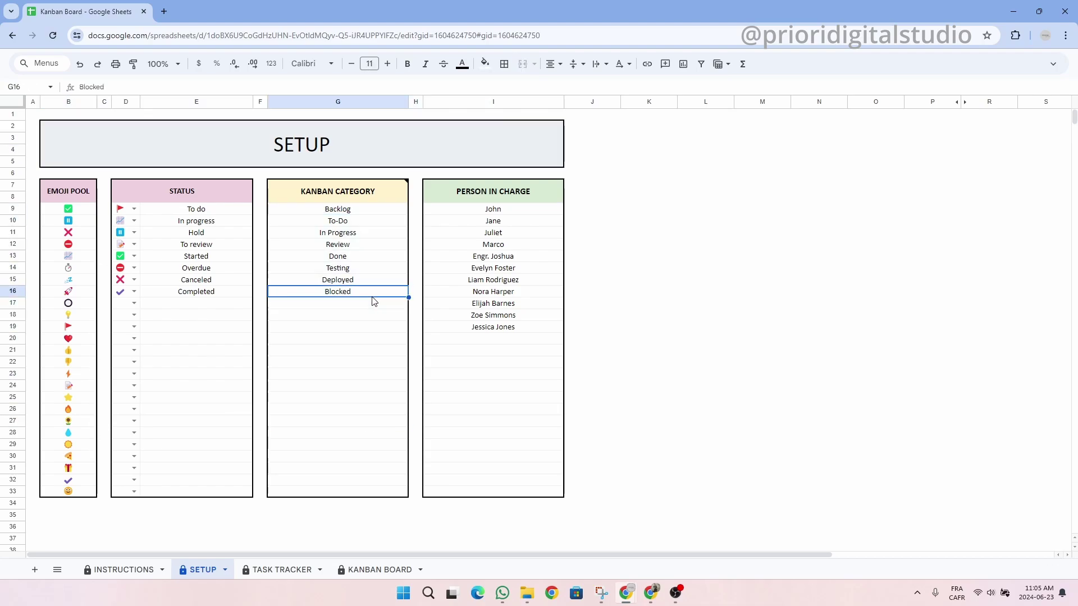
pyautogui.moveTo(370, 287)
pyautogui.mouseDown()
pyautogui.moveTo(365, 349)
pyautogui.moveTo(369, 296)
pyautogui.mouseUp()
pyautogui.rightClick(346, 299)
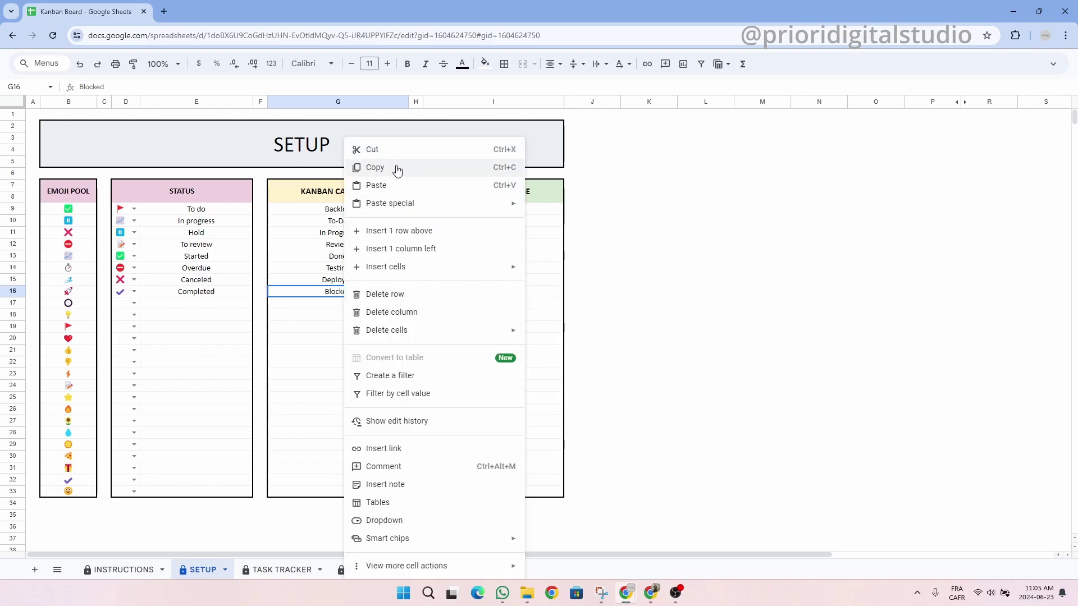
pyautogui.click(323, 293)
pyautogui.click(221, 163)
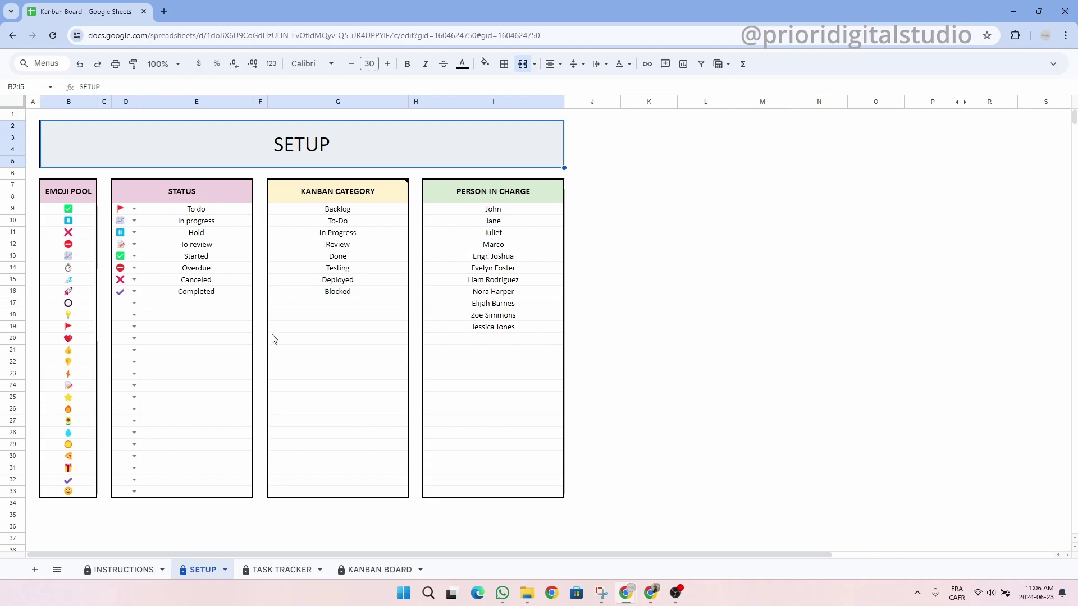
# Step: Review the Emoji Pool, Status, Kanban Category and Person in Charge headers, checking Emojipedia briefly
pyautogui.click(90, 191)
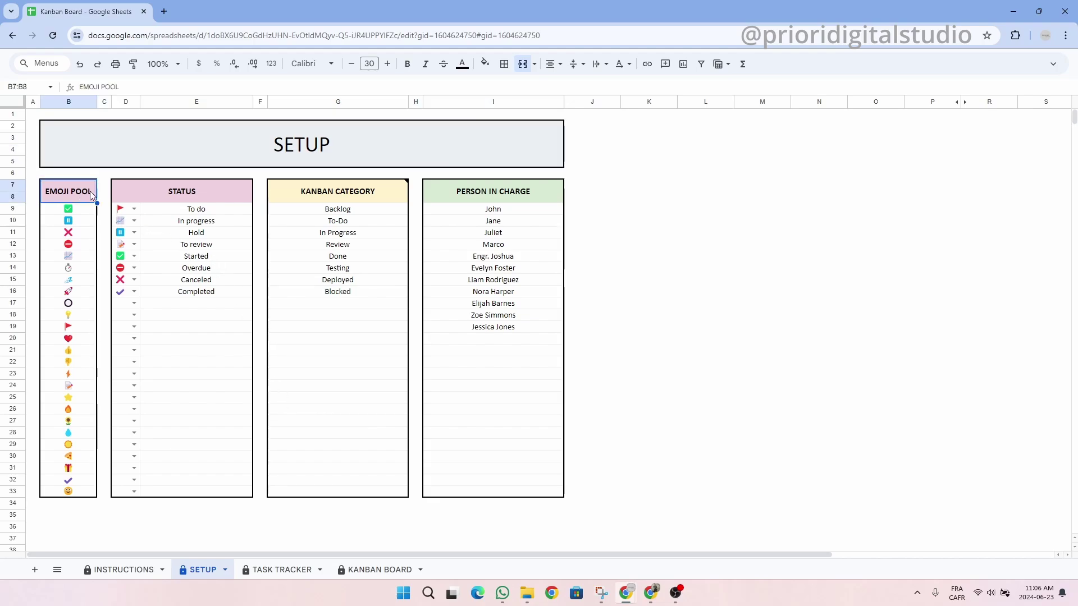
pyautogui.click(219, 192)
pyautogui.click(395, 190)
pyautogui.click(552, 193)
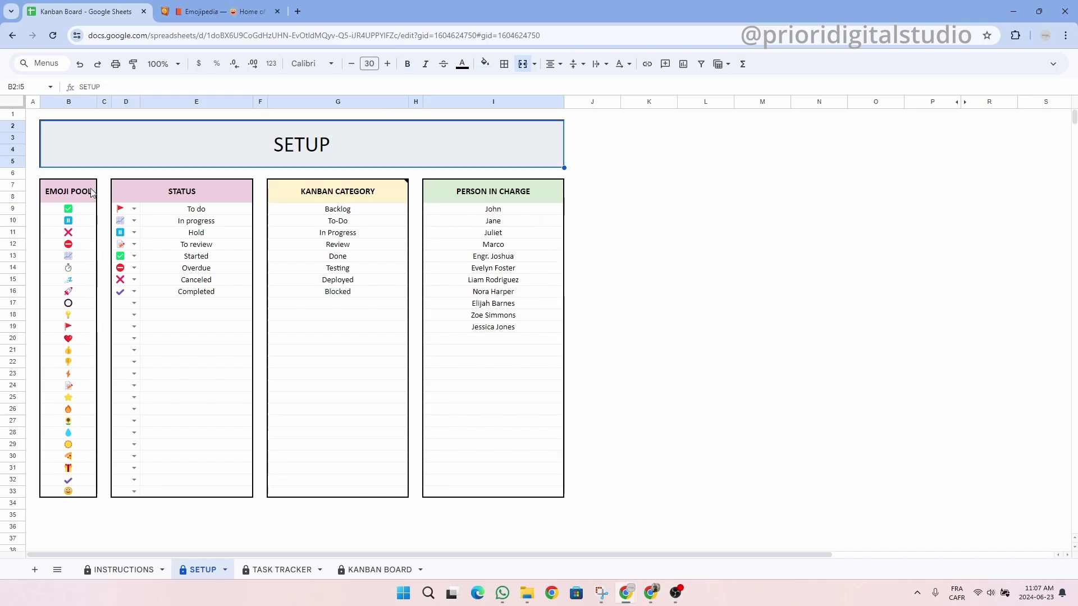
pyautogui.moveTo(92, 192); pyautogui.dragTo(69, 495)
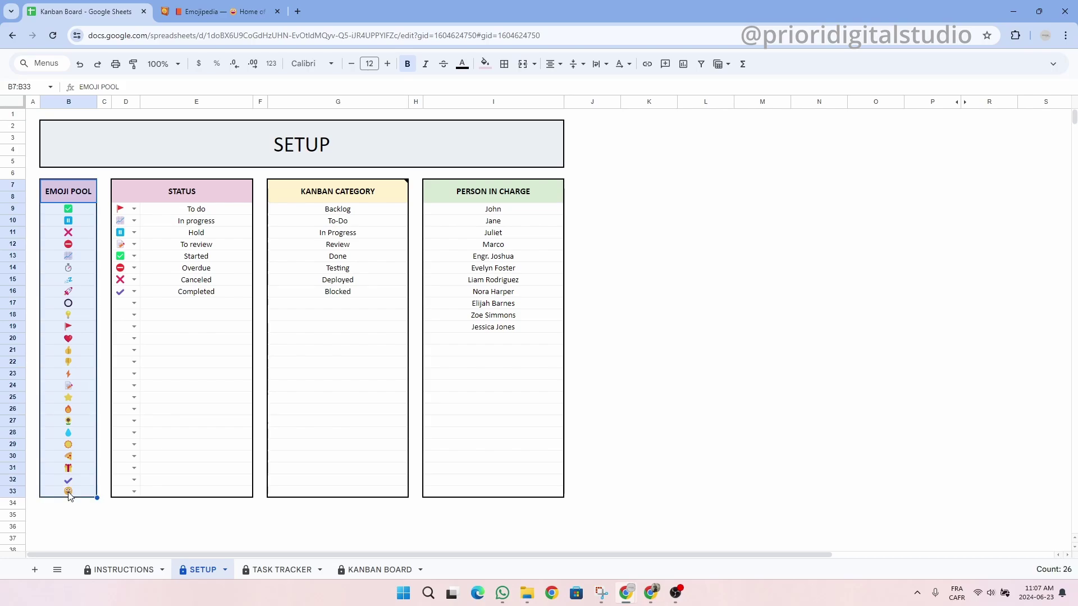
pyautogui.moveTo(120, 209); pyautogui.dragTo(120, 492)
pyautogui.click(77, 196)
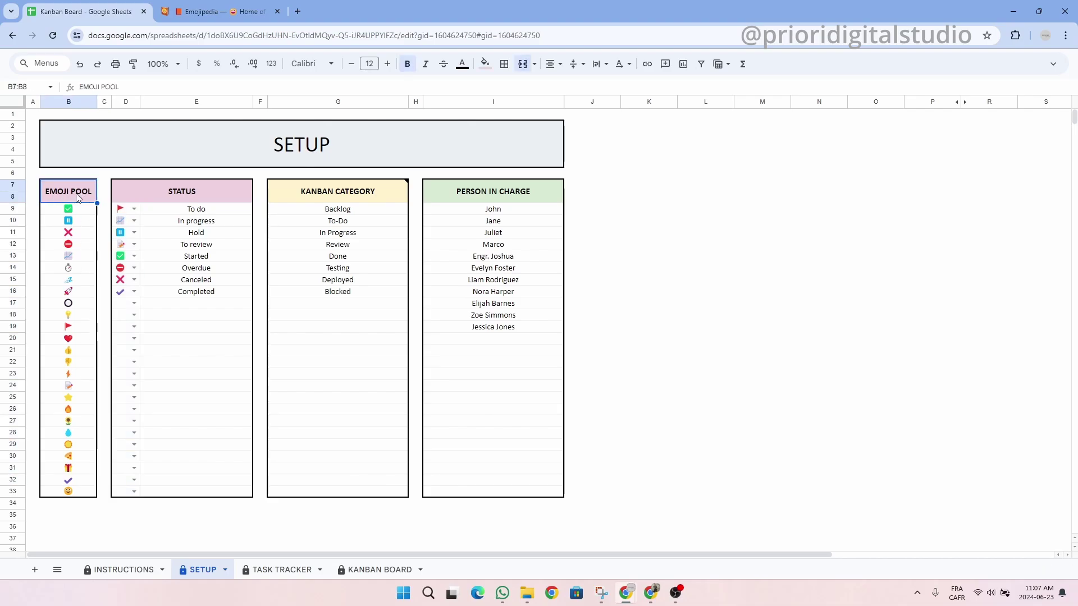
pyautogui.click(214, 10)
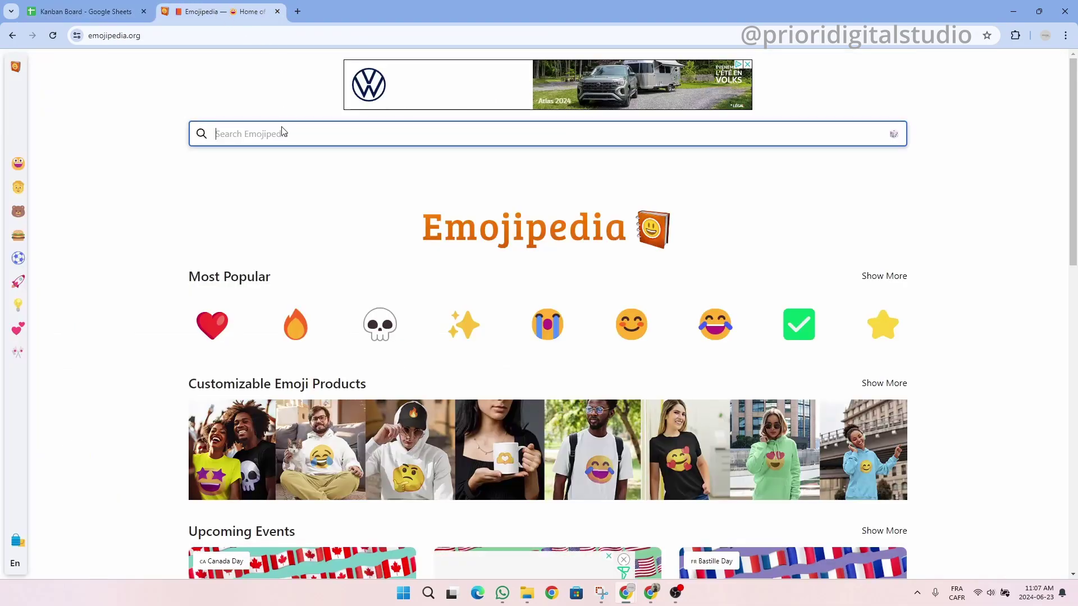
pyautogui.click(83, 13)
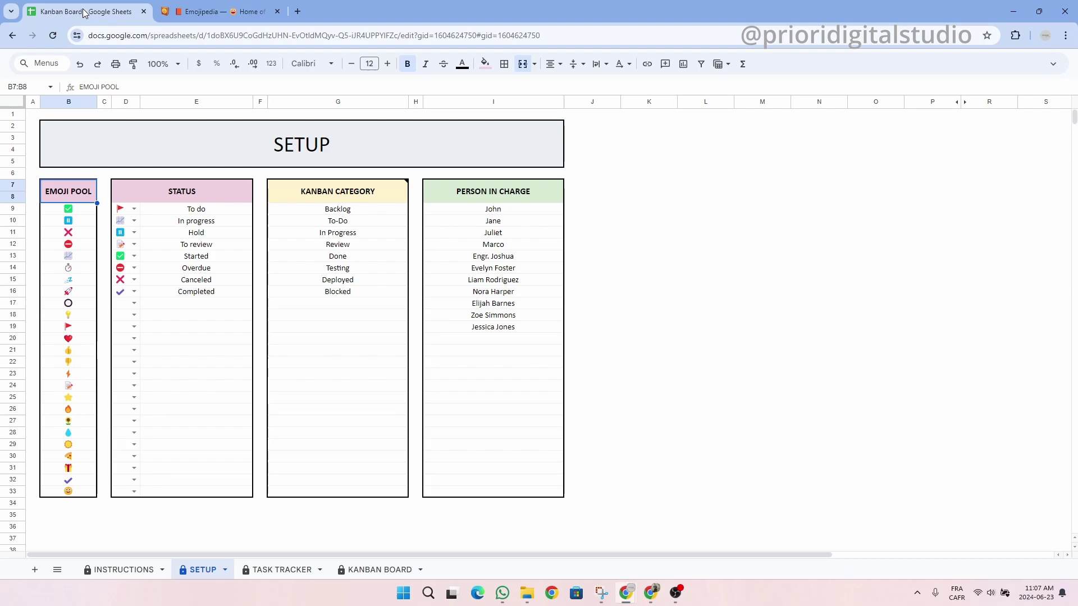
# Step: Enter a new person's name in I20 under the Person in Charge list, then go to TASK TRACKER
pyautogui.click(205, 221)
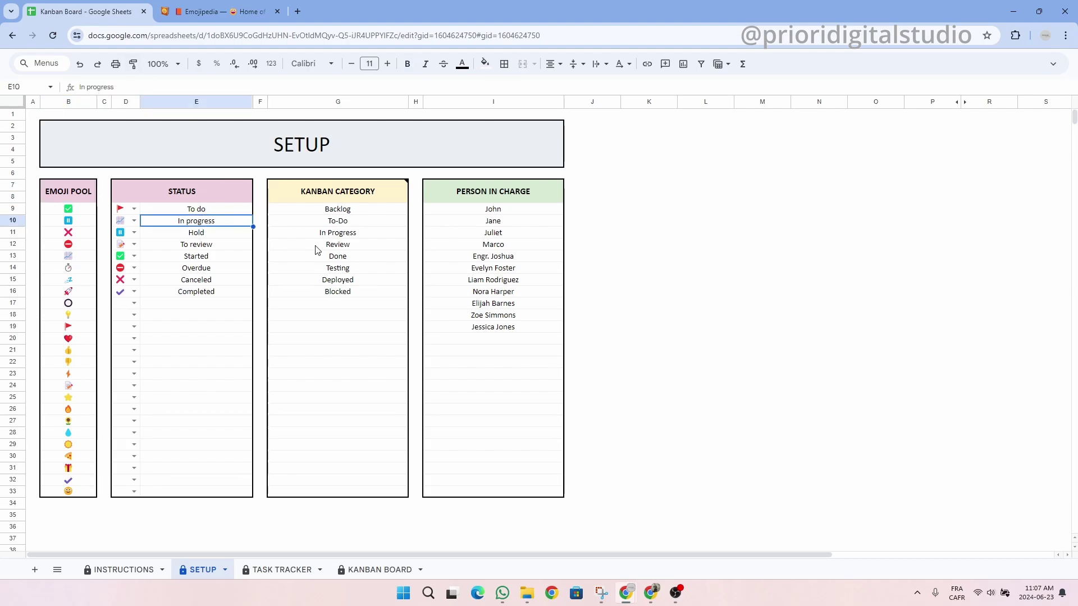
pyautogui.click(355, 308)
pyautogui.click(493, 339)
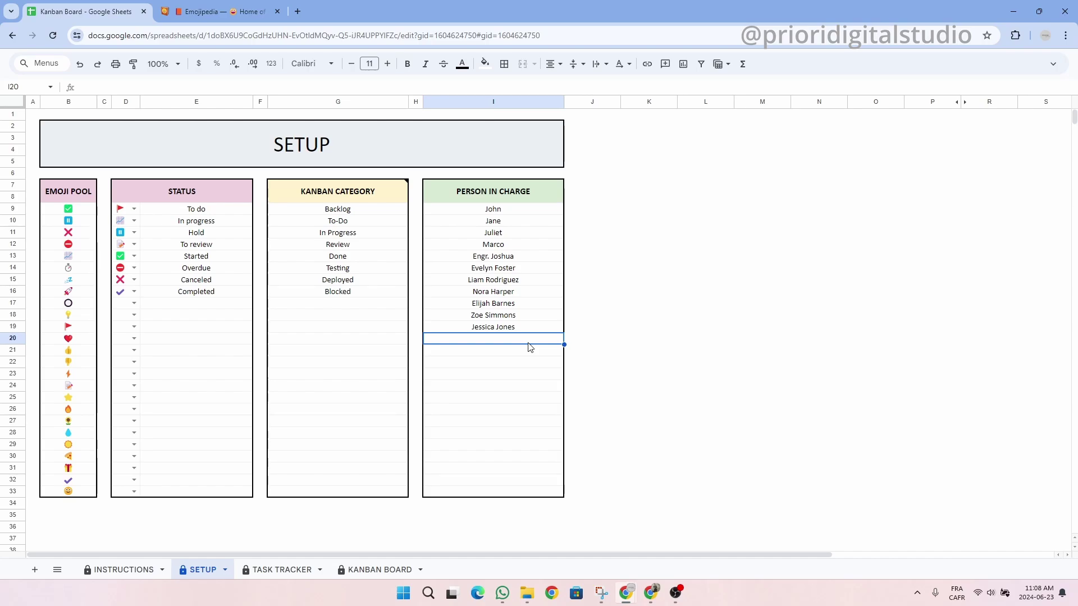
pyautogui.write('John')
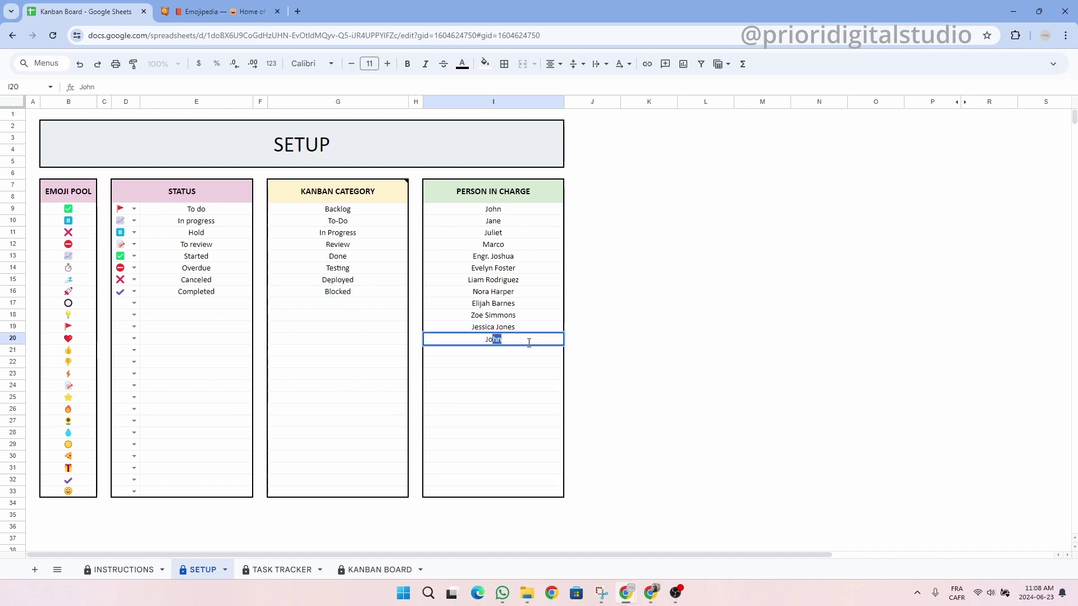
pyautogui.write(' Doe')
pyautogui.press('Return')
pyautogui.hotkey('ctrl', 'shift', 'pagedown')
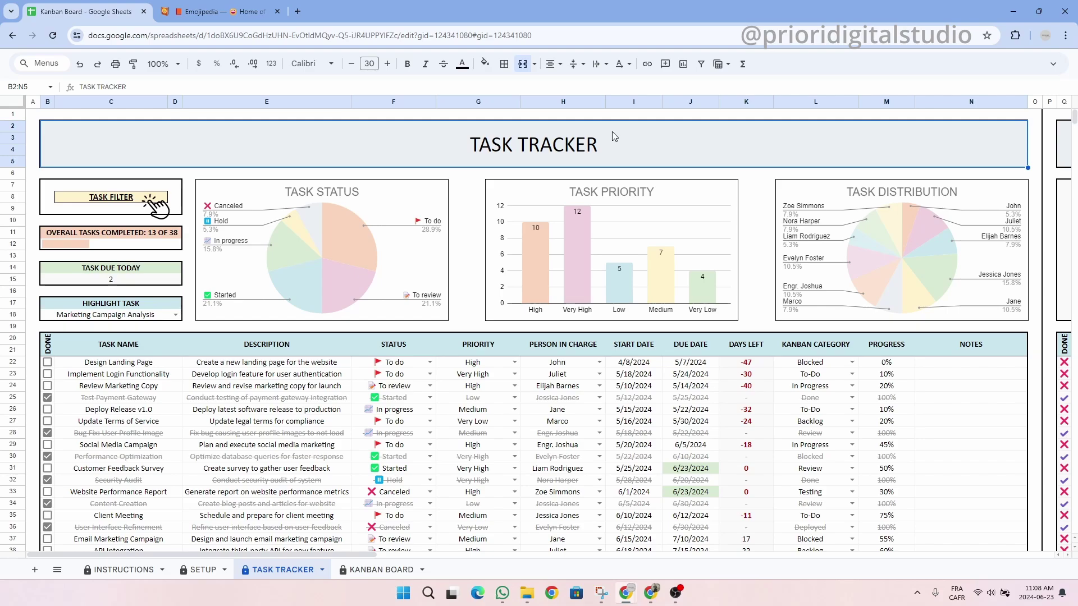
pyautogui.click(130, 352)
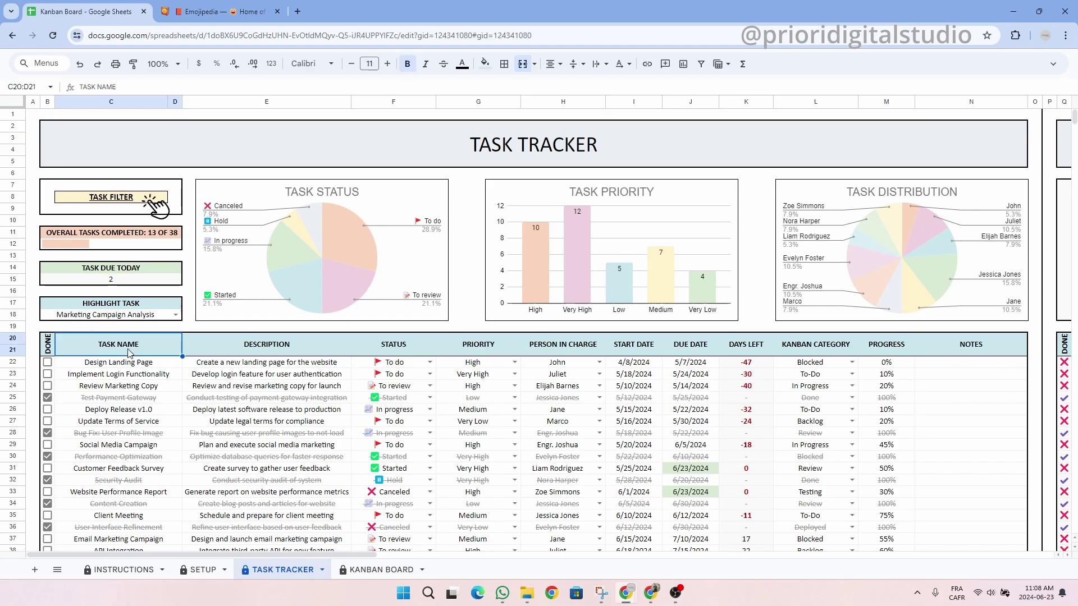
pyautogui.click(254, 348)
pyautogui.click(381, 354)
pyautogui.click(493, 352)
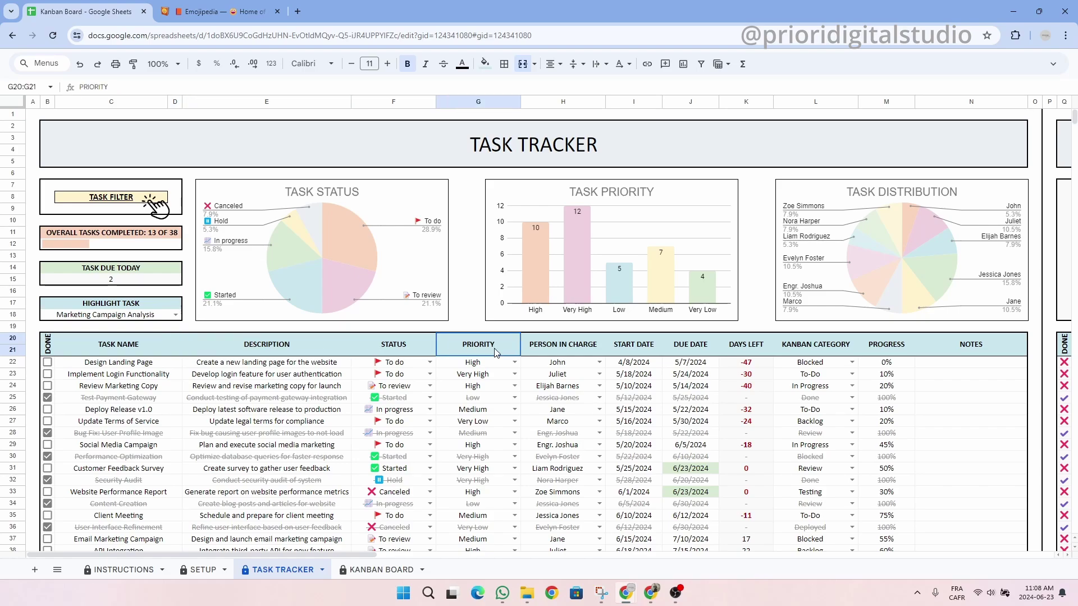
pyautogui.click(557, 352)
pyautogui.click(638, 343)
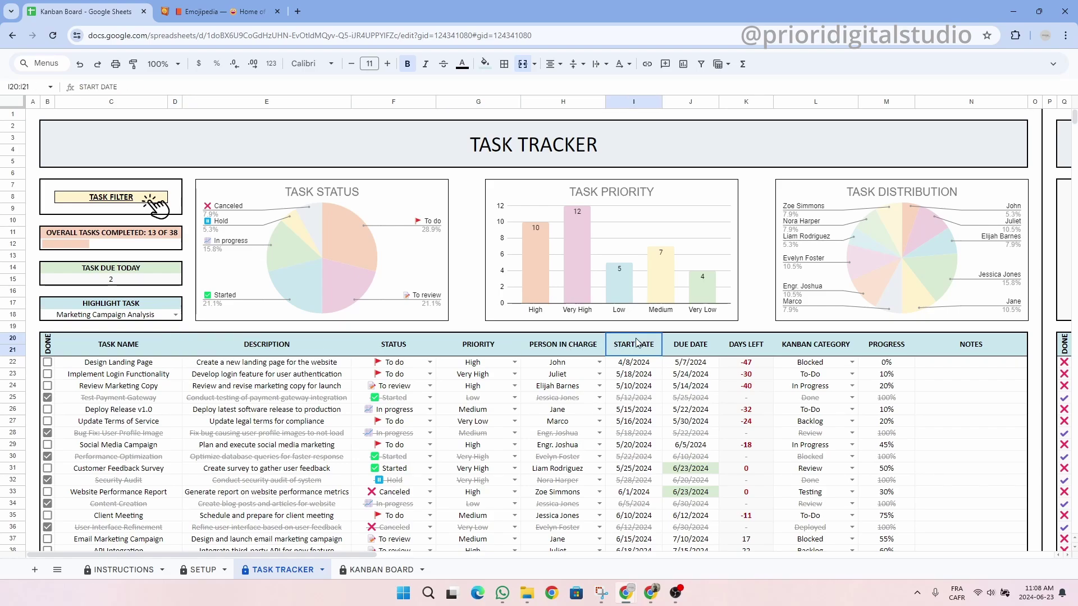
pyautogui.click(695, 346)
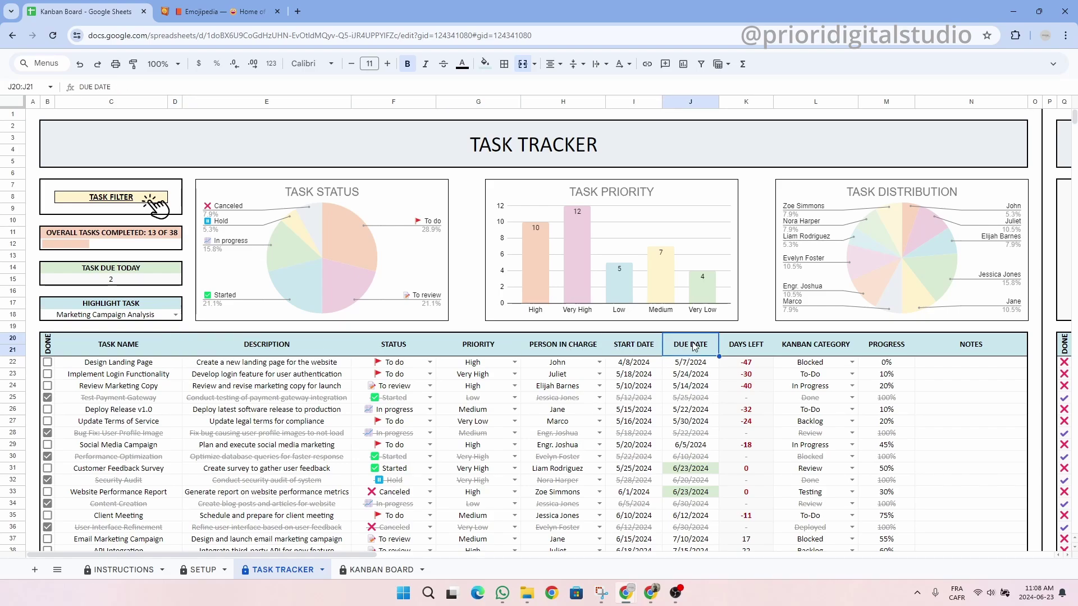
pyautogui.click(744, 349)
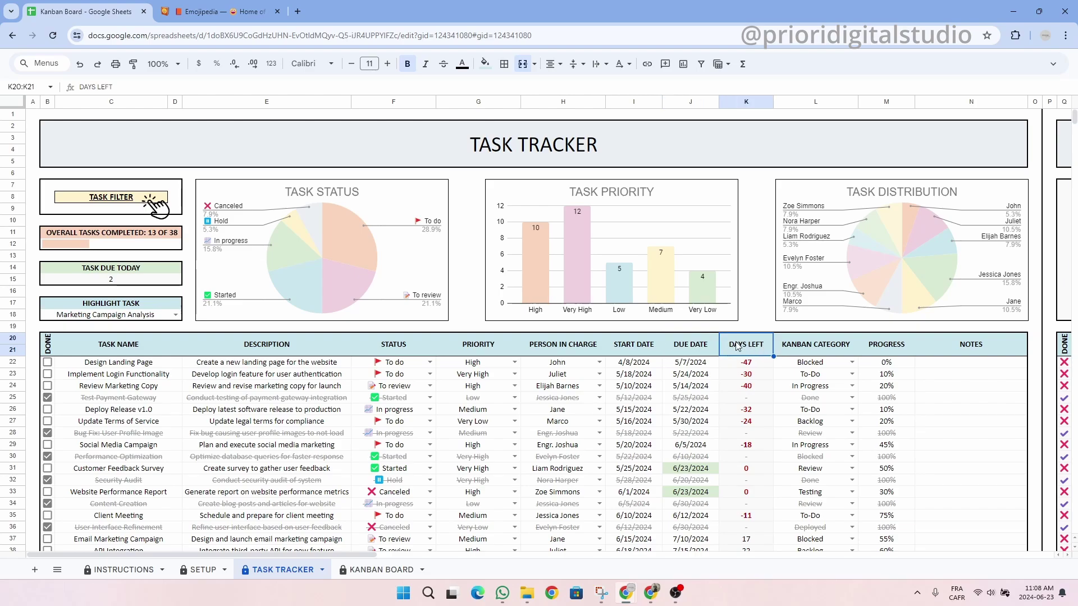
pyautogui.click(823, 349)
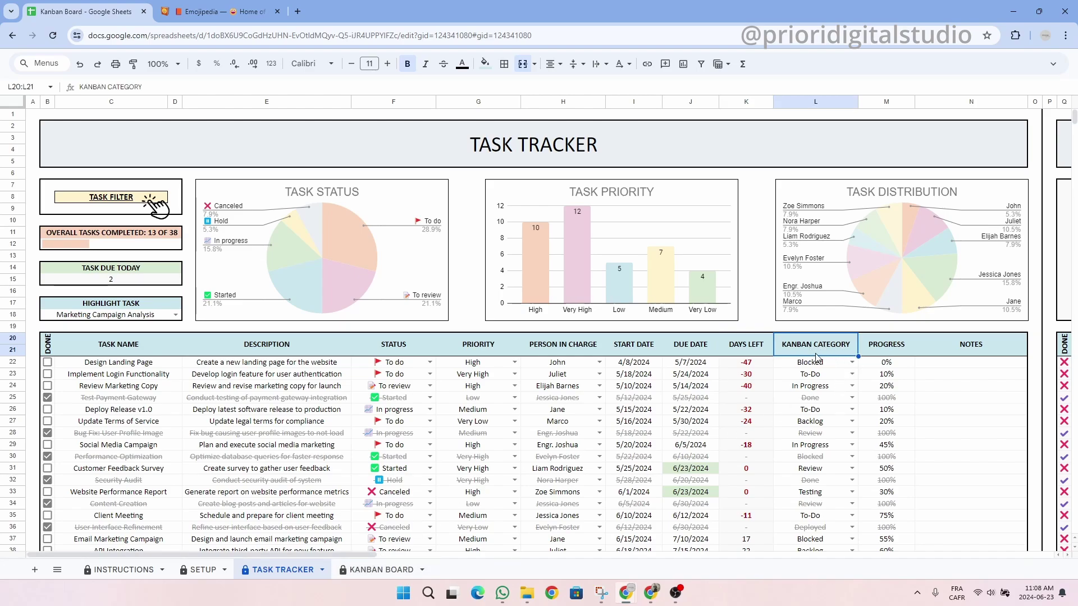
pyautogui.click(896, 351)
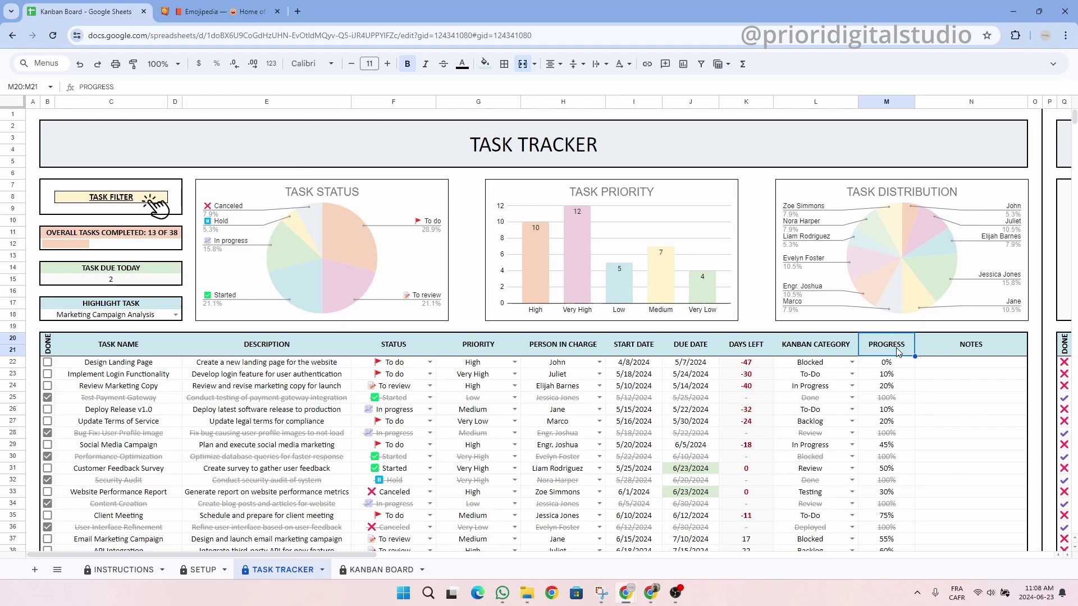
pyautogui.click(967, 353)
pyautogui.hotkey('ctrl', 'Left')
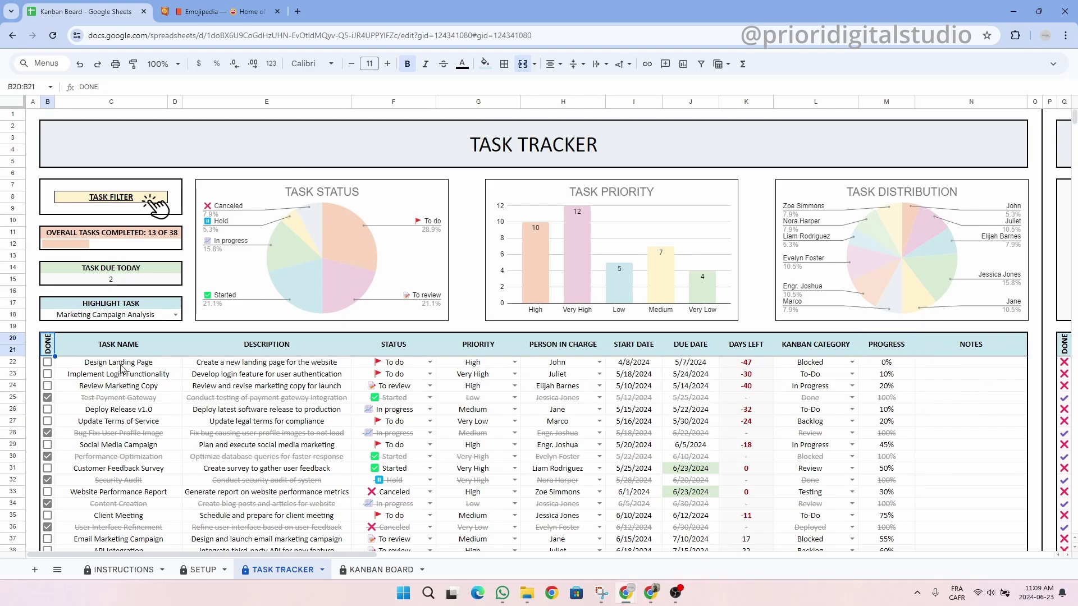
# Step: Mark Design Landing Page, Implement Login Functionality and Review Marketing Copy done; highlight Implement Login Functionality
pyautogui.click(47, 362)
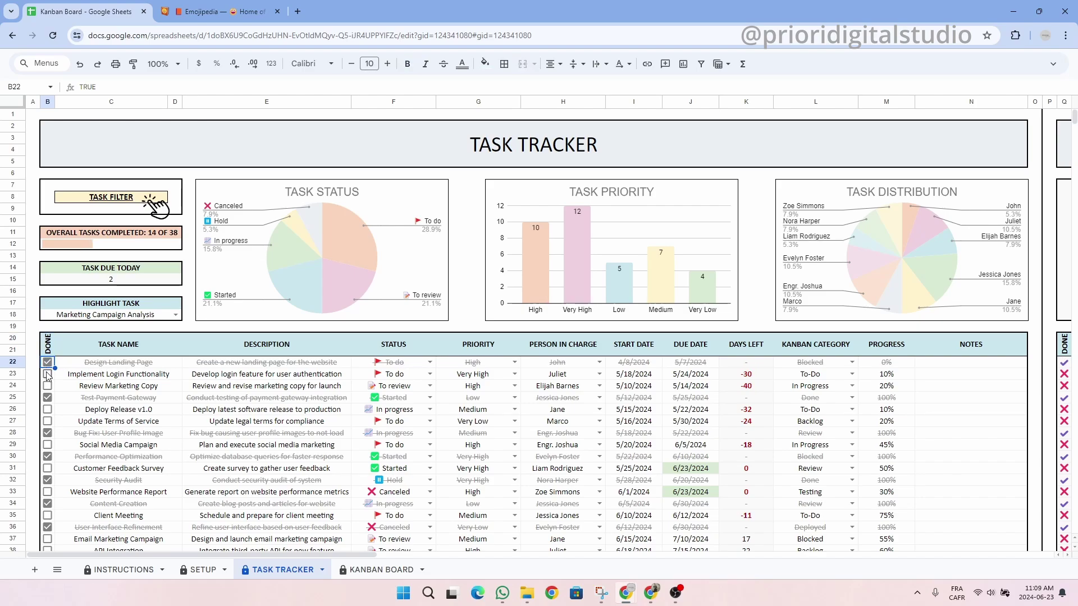
pyautogui.click(48, 374)
pyautogui.click(48, 386)
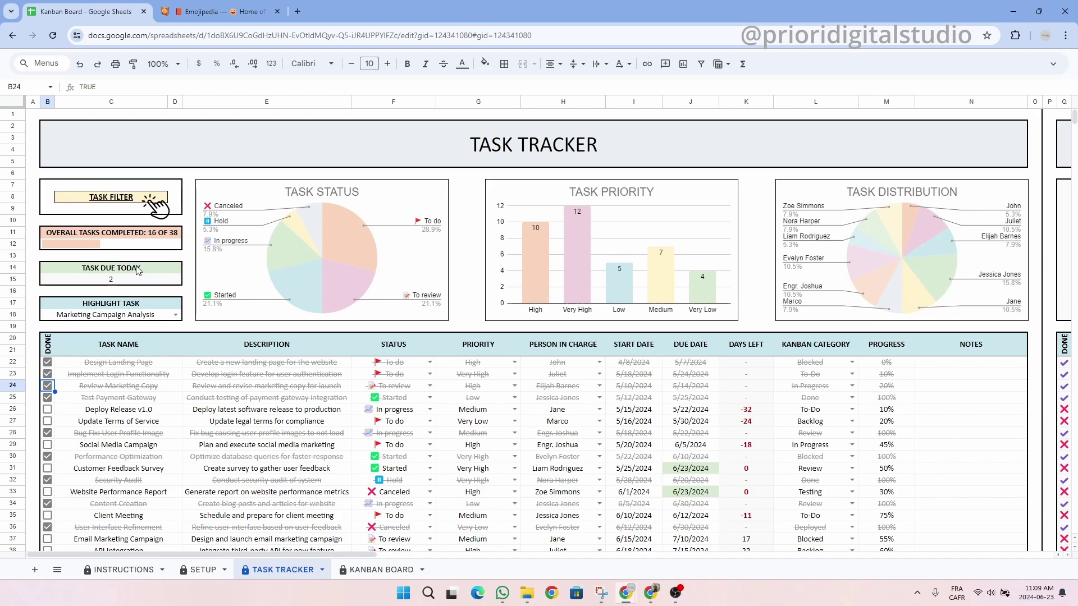
pyautogui.click(175, 316)
pyautogui.click(132, 362)
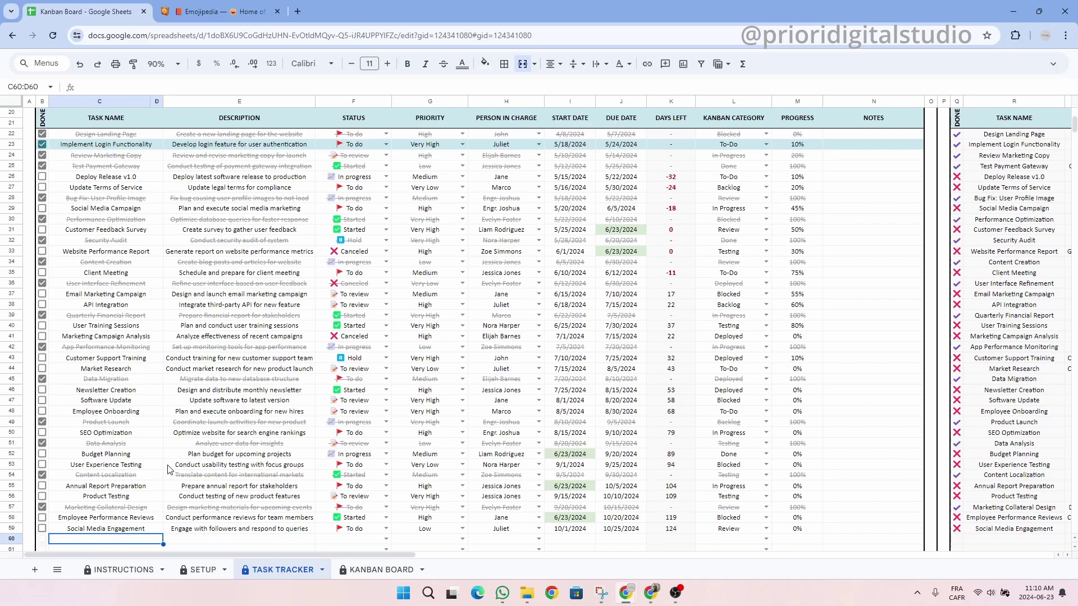
# Step: Enter task name 'IT infrastructure upgrade' with description 'Upgrade servers' in row 60
pyautogui.write('IT in')
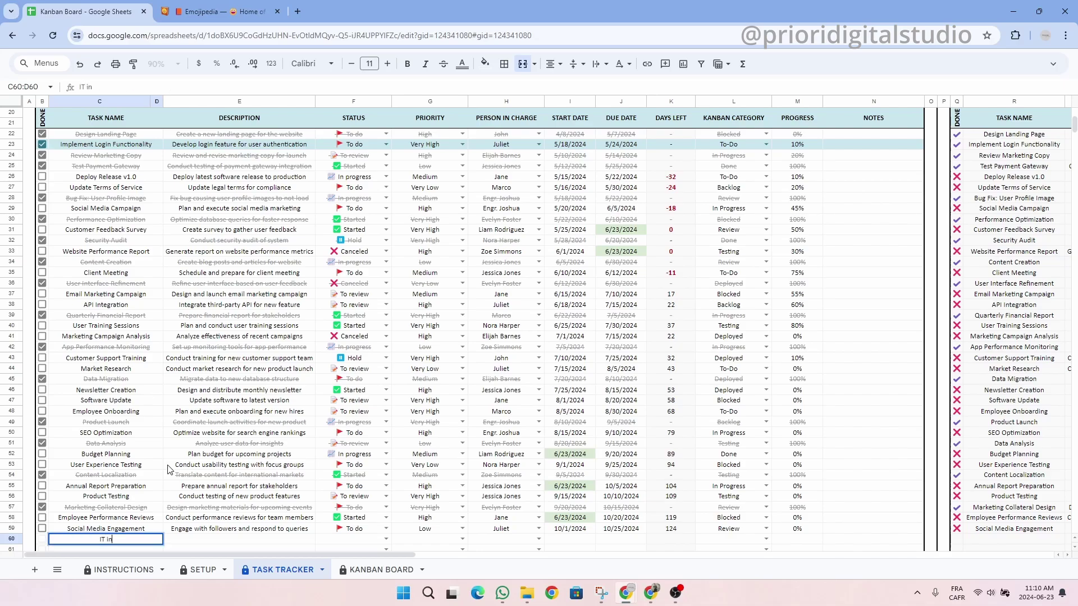
pyautogui.write('frastructure upgrade')
pyautogui.press('Tab')
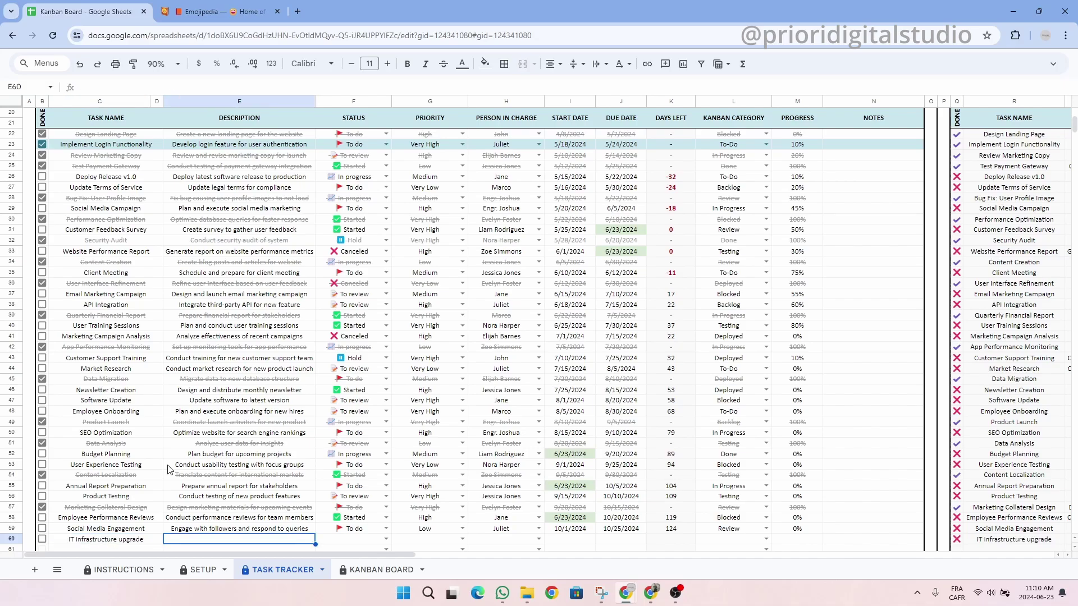
pyautogui.write('Upgr')
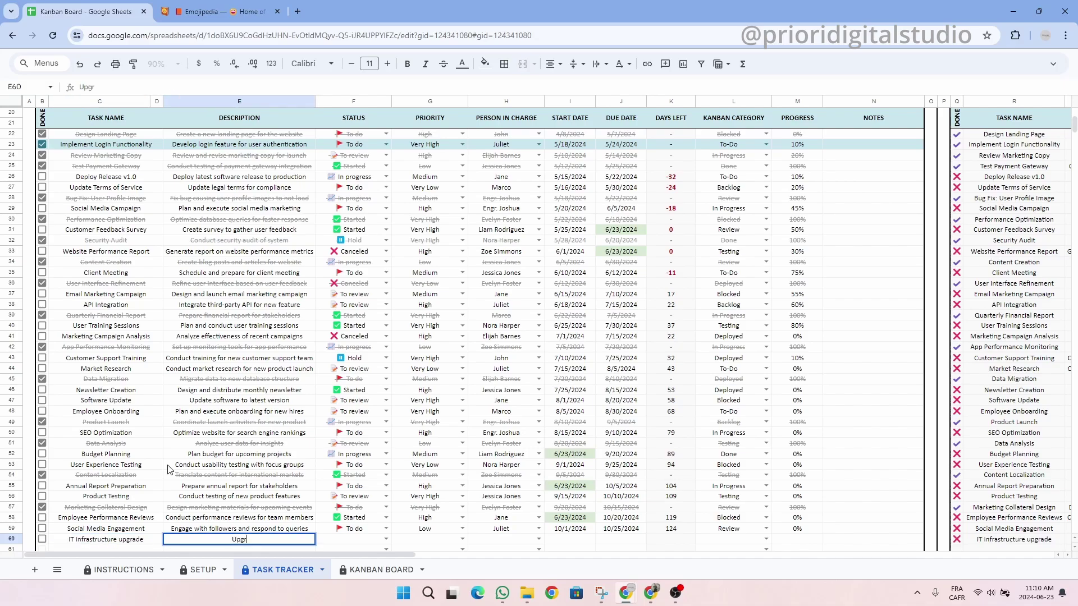
pyautogui.write('ade servers')
pyautogui.press('Tab')
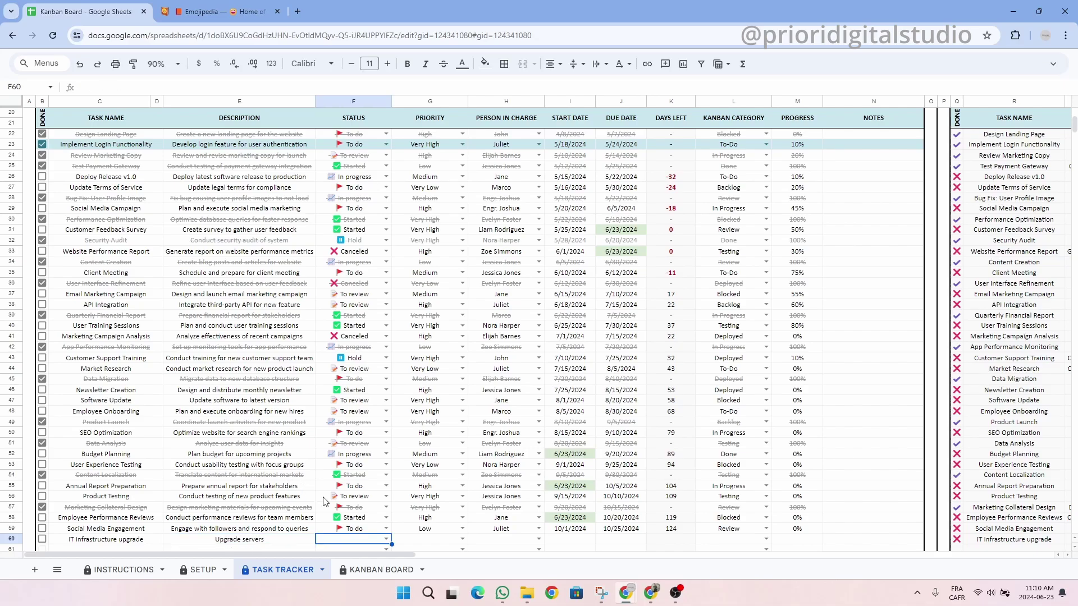
# Step: Set the new task's status to In progress, priority Medium, assigned to the first listed person
pyautogui.click(383, 541)
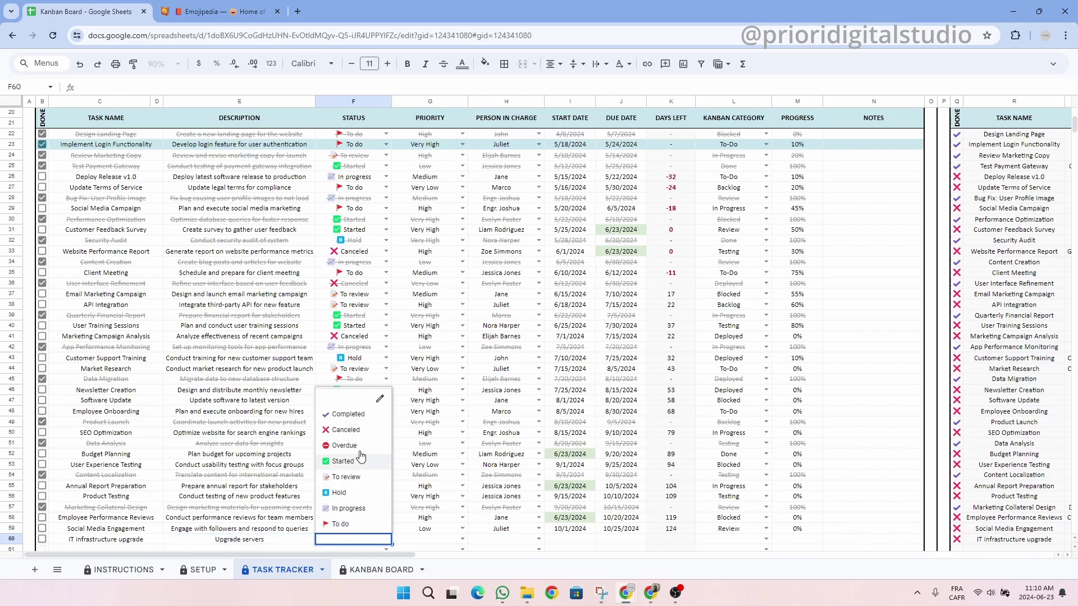
pyautogui.click(353, 509)
pyautogui.click(461, 540)
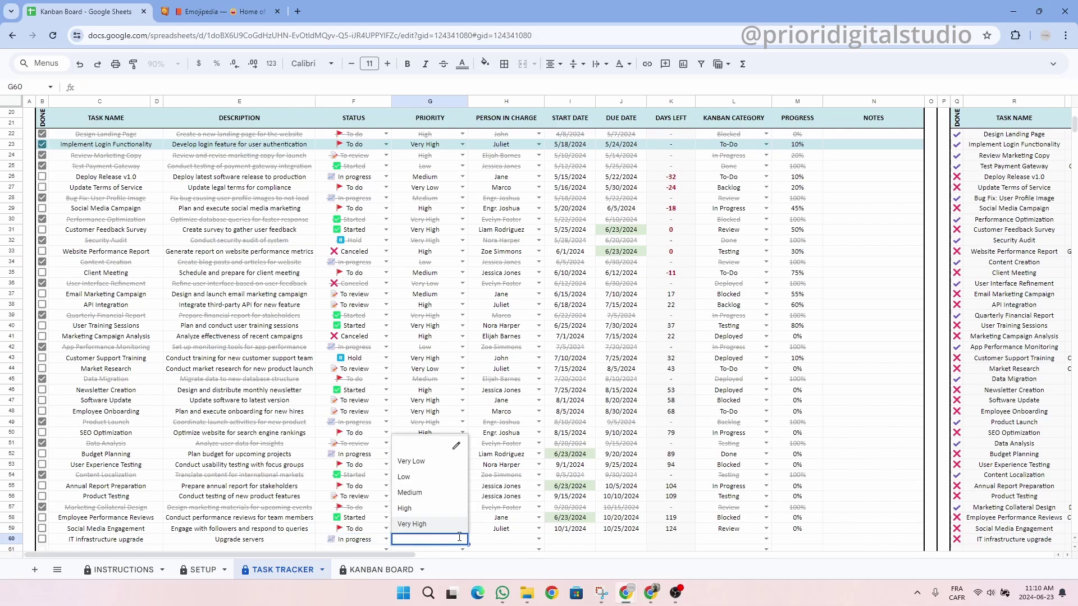
pyautogui.click(441, 493)
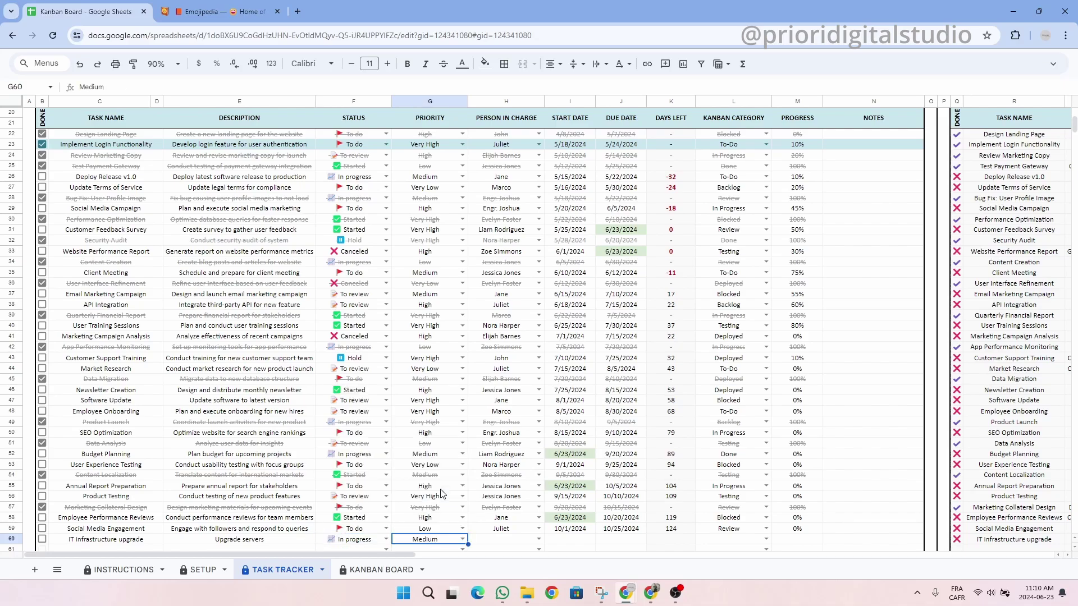
pyautogui.click(539, 540)
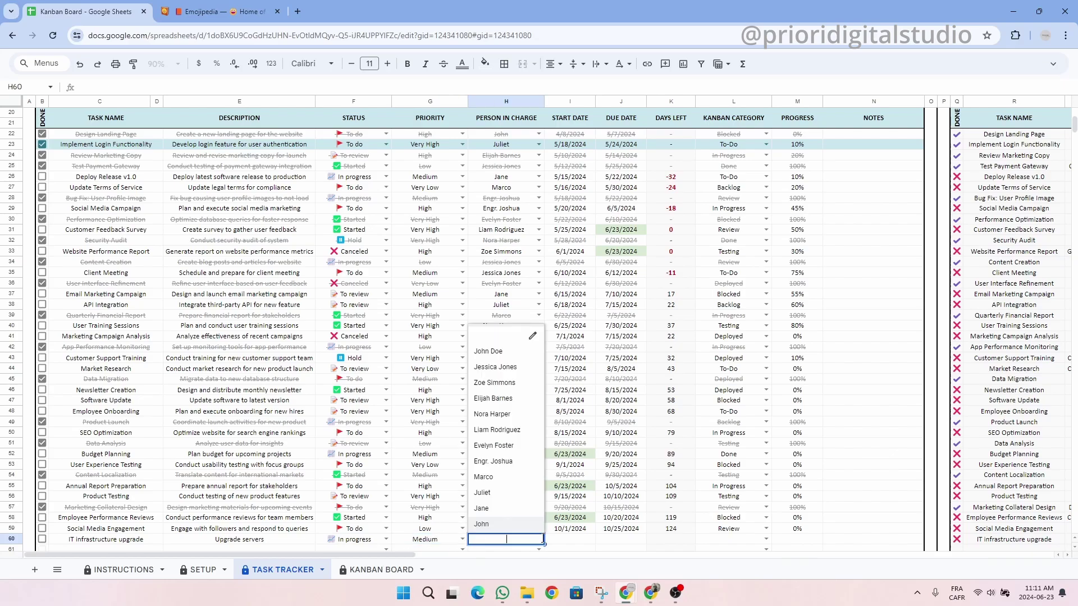
pyautogui.click(509, 352)
# Step: Give the new task a start date of 6/1/2024 and a due date of 6/30/2024
pyautogui.click(586, 540)
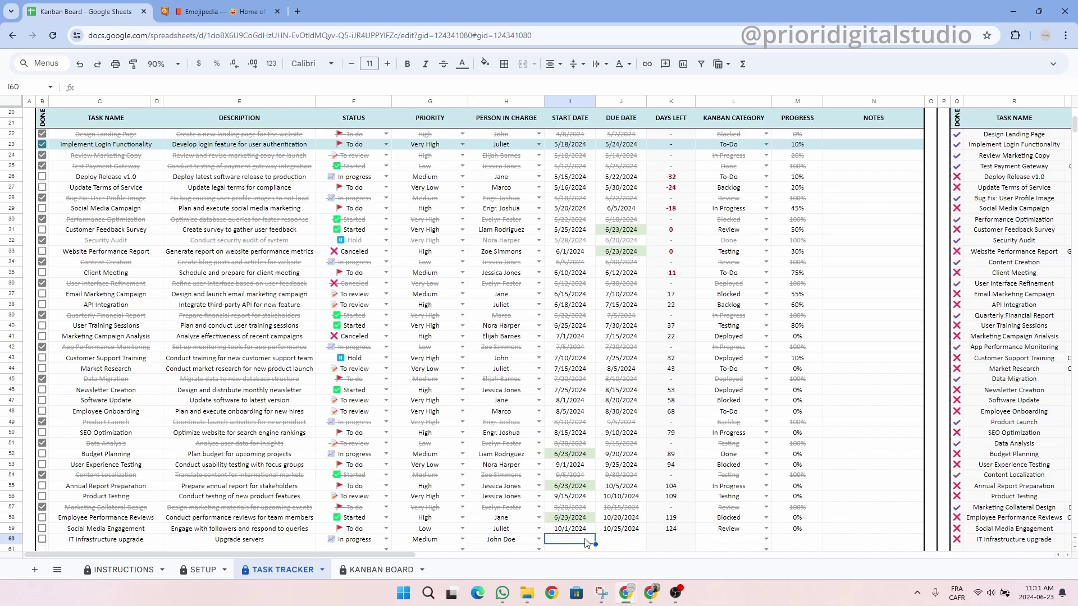
pyautogui.doubleClick(586, 540)
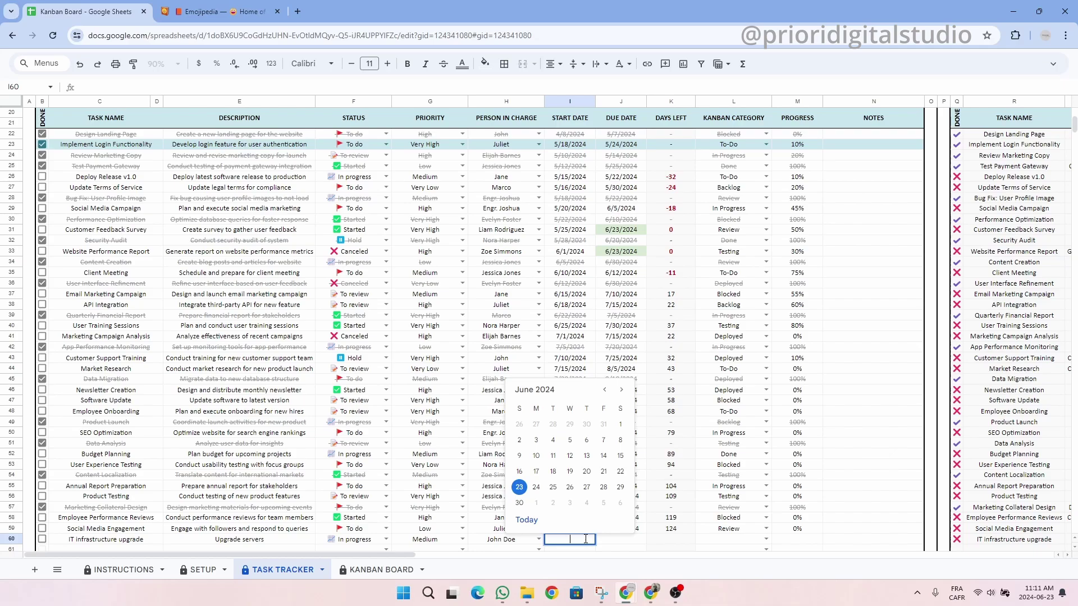
pyautogui.click(620, 425)
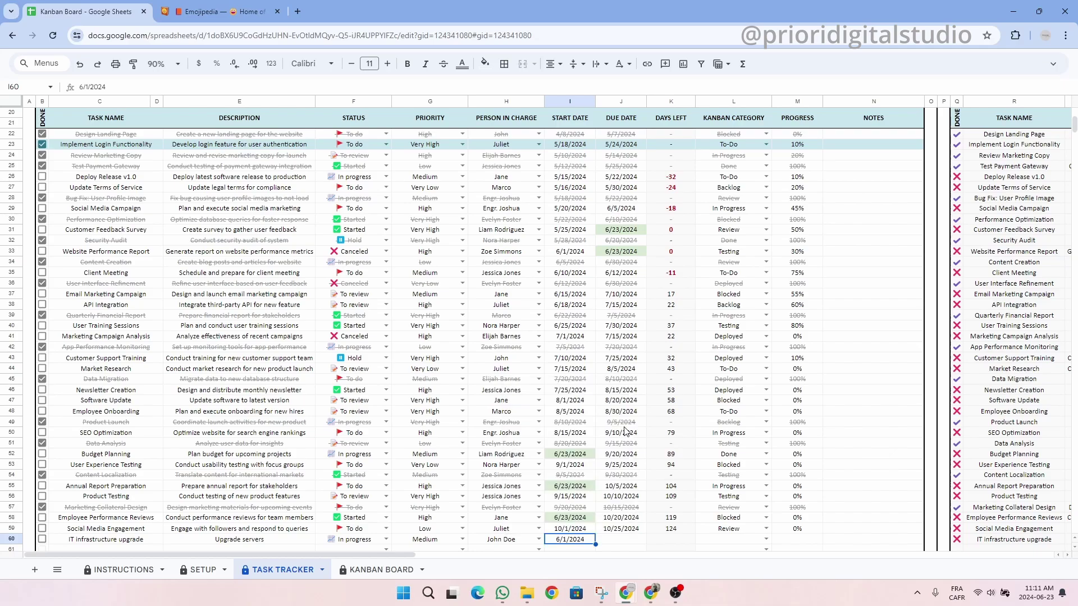
pyautogui.click(616, 540)
pyautogui.doubleClick(615, 541)
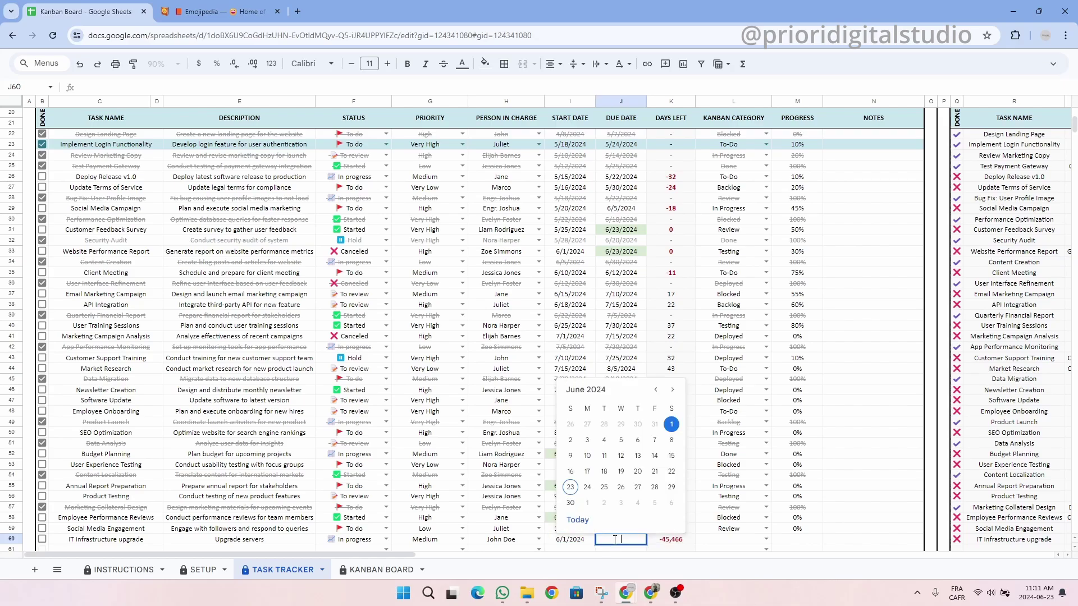
pyautogui.click(567, 507)
pyautogui.click(673, 543)
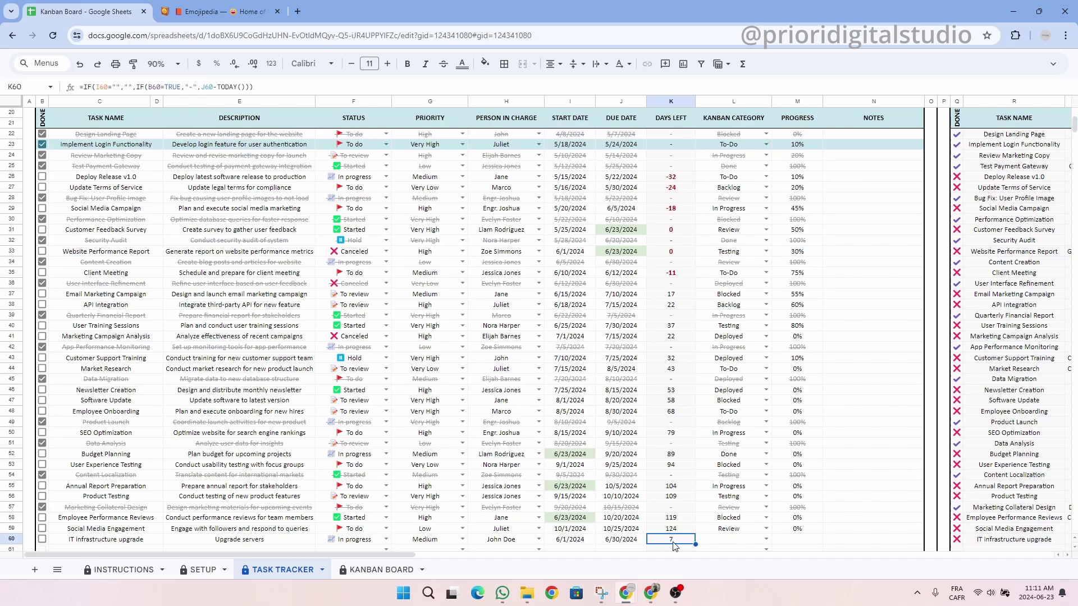
pyautogui.click(622, 542)
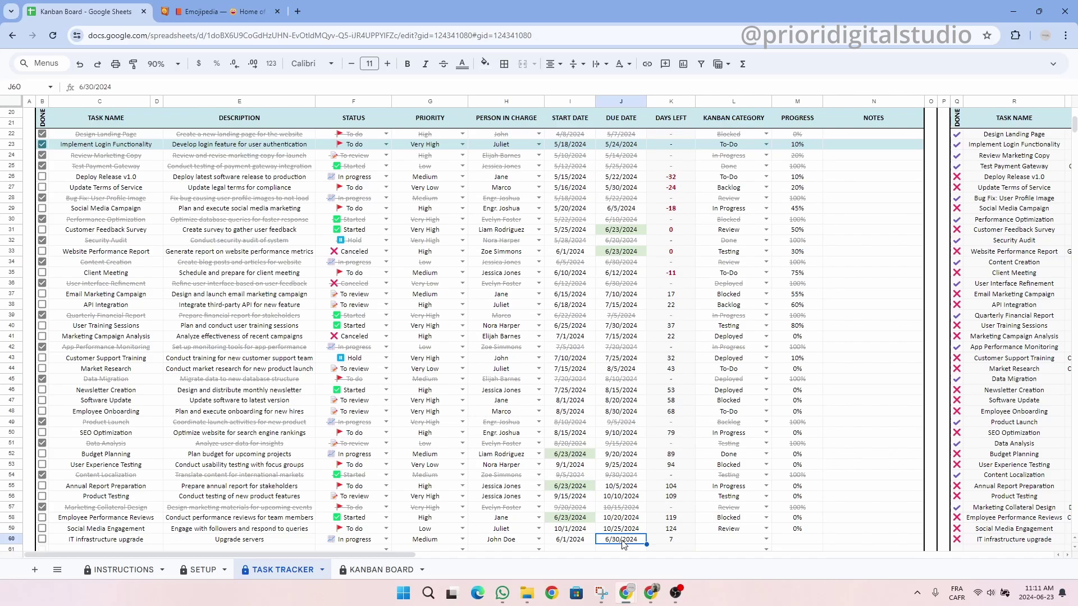
# Step: Place the new task in the Backlog Kanban category with 0 progress
pyautogui.click(766, 540)
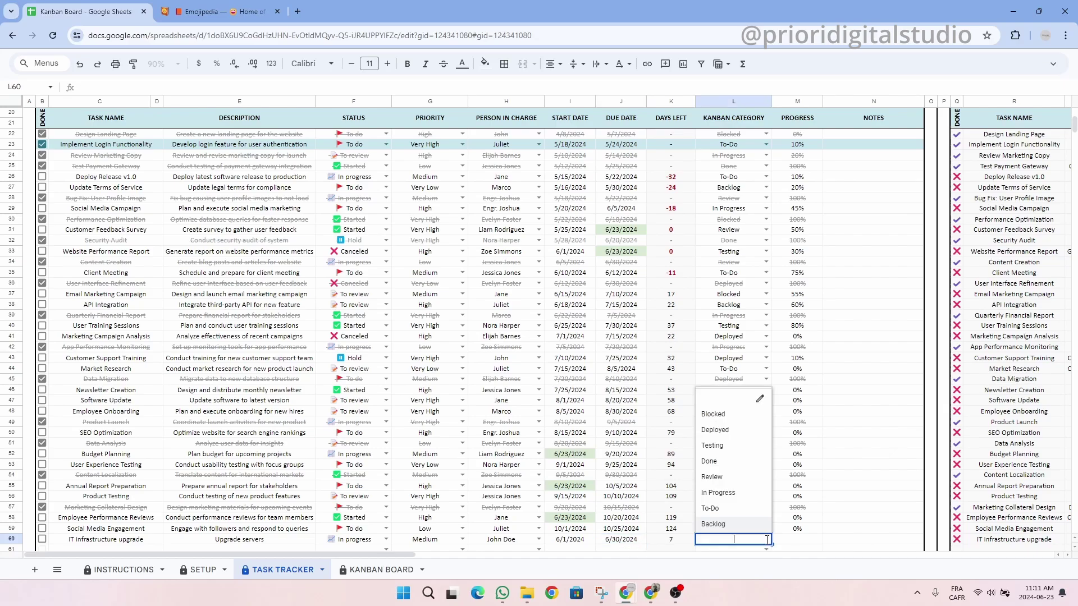
pyautogui.click(739, 525)
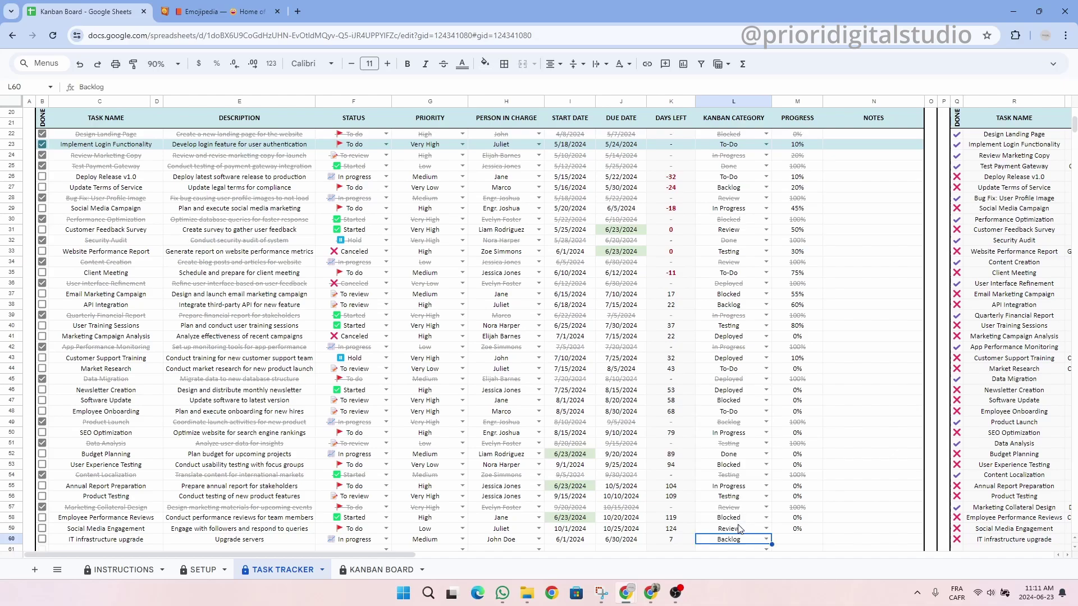
pyautogui.click(802, 542)
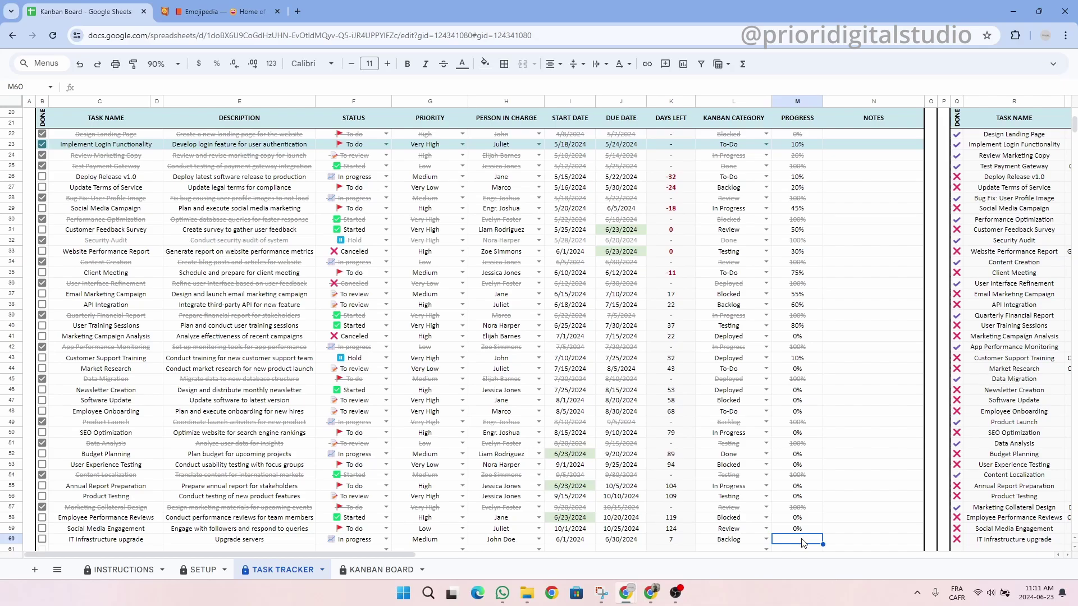
pyautogui.write('0')
pyautogui.click(848, 542)
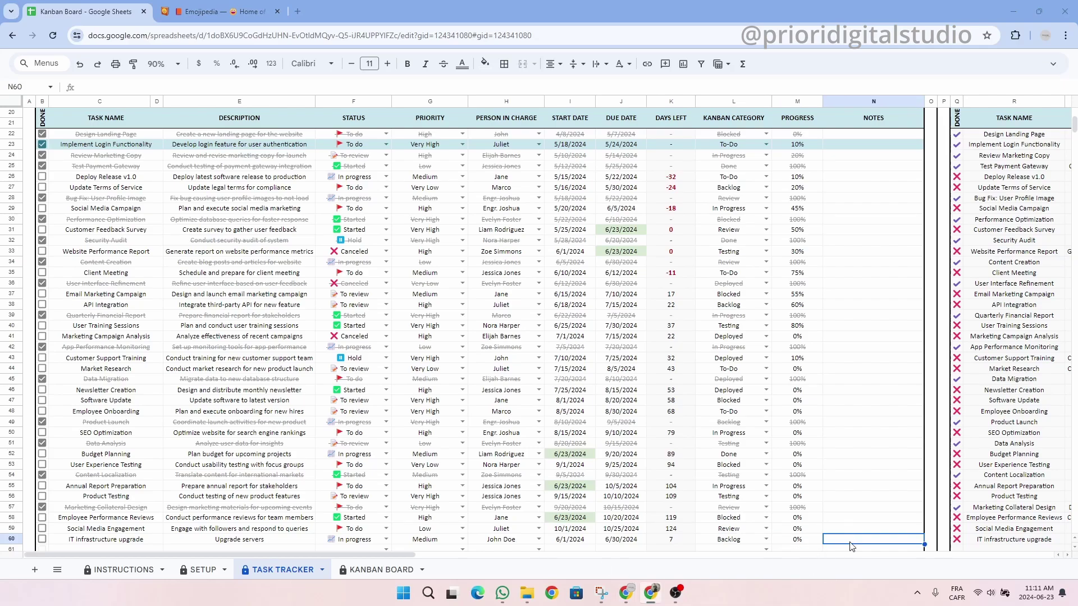
# Step: Jump to the Task Filter panel via the 'TASK TRACKER'!P1 link and review its blank filter fields
pyautogui.scroll(6, 850, 546)
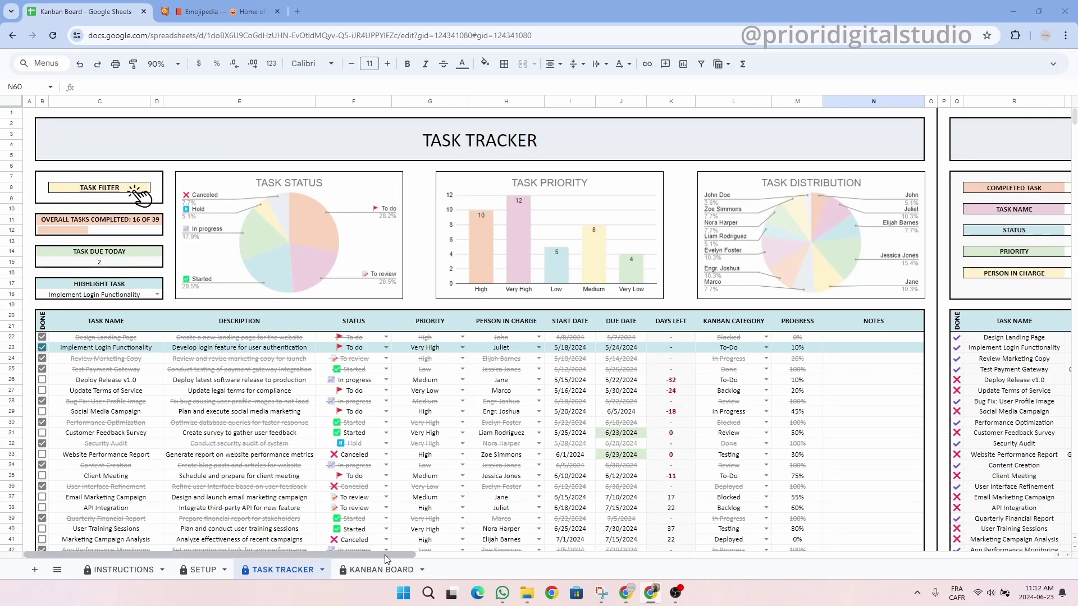
pyautogui.moveTo(101, 191)
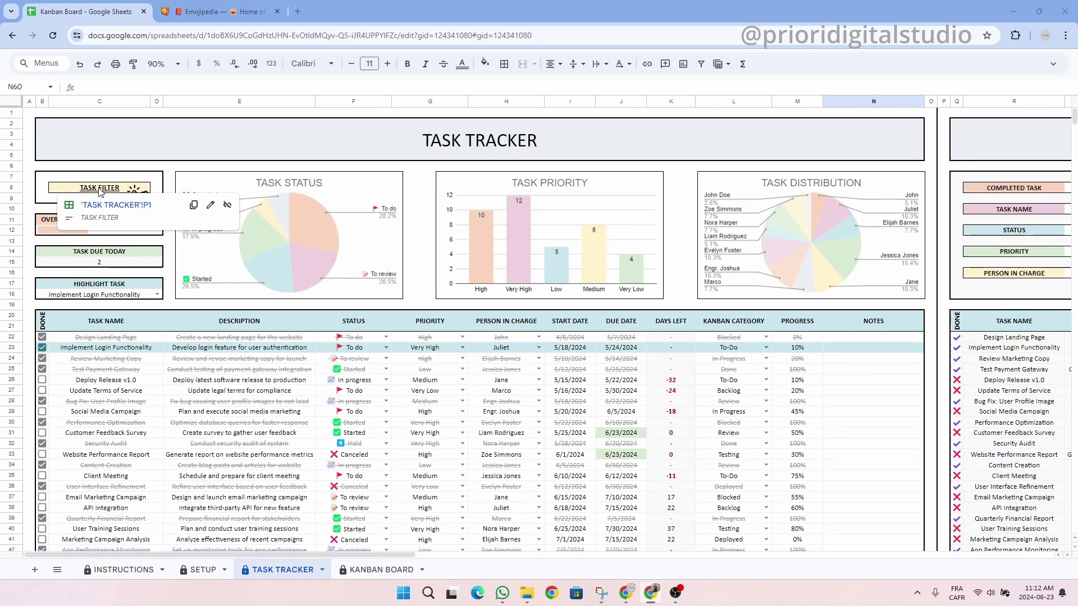
pyautogui.click(130, 206)
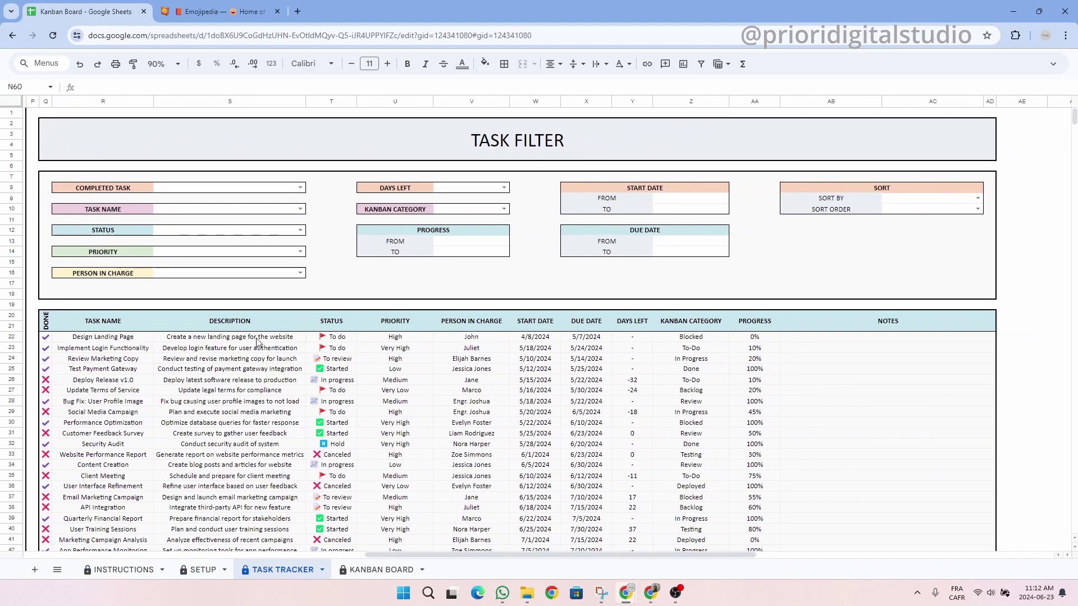
pyautogui.moveTo(140, 190); pyautogui.dragTo(291, 274)
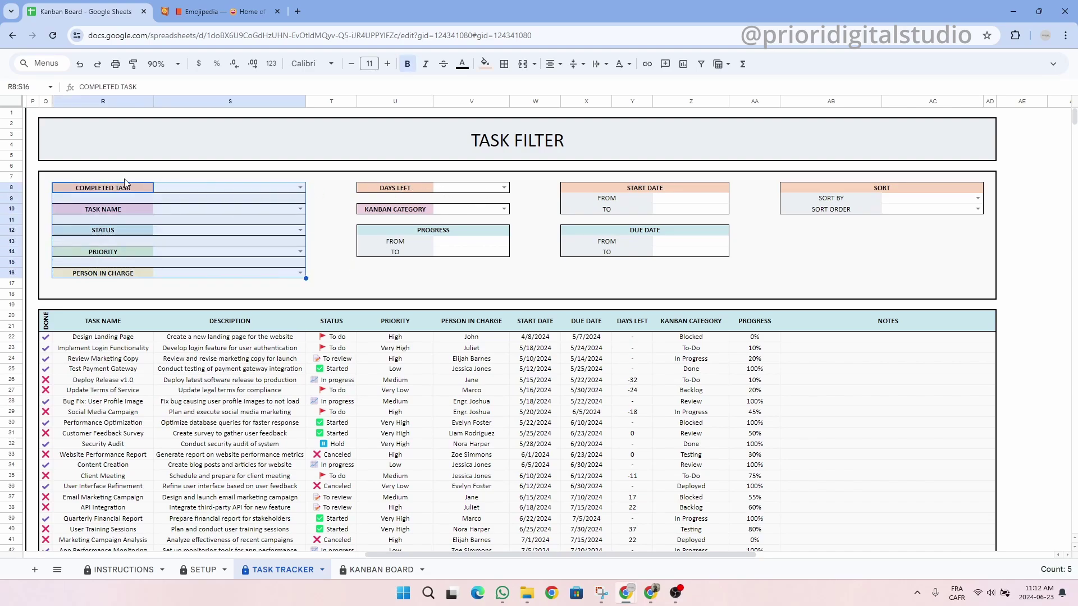
pyautogui.moveTo(102, 320); pyautogui.dragTo(830, 326)
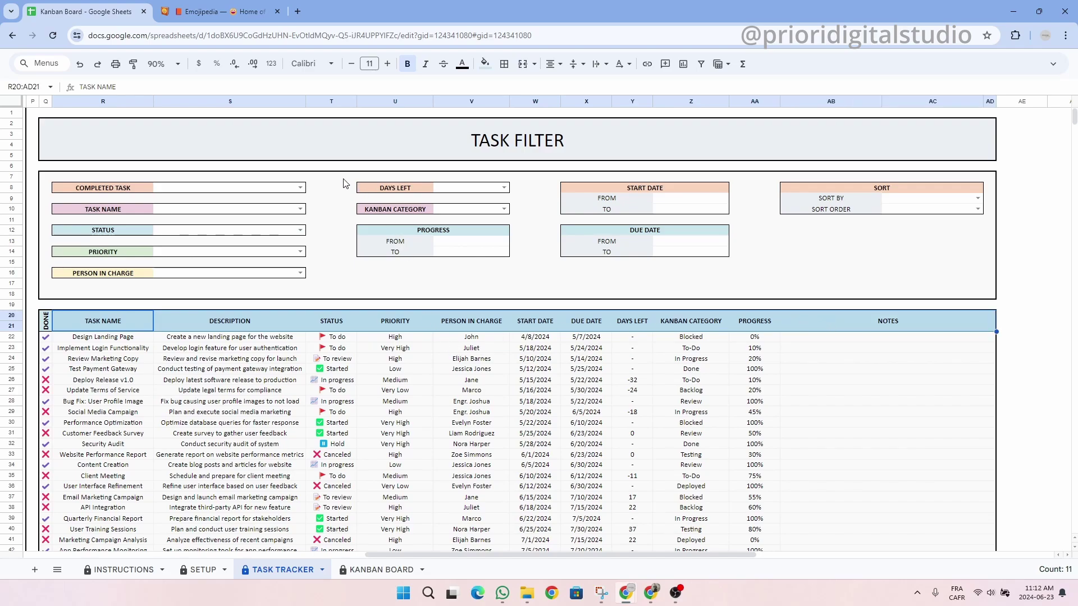
# Step: Filter the tracker to Completed Task X, Status In progress, Kanban Category Backlog, isolating IT infrastructure upgrade
pyautogui.click(298, 189)
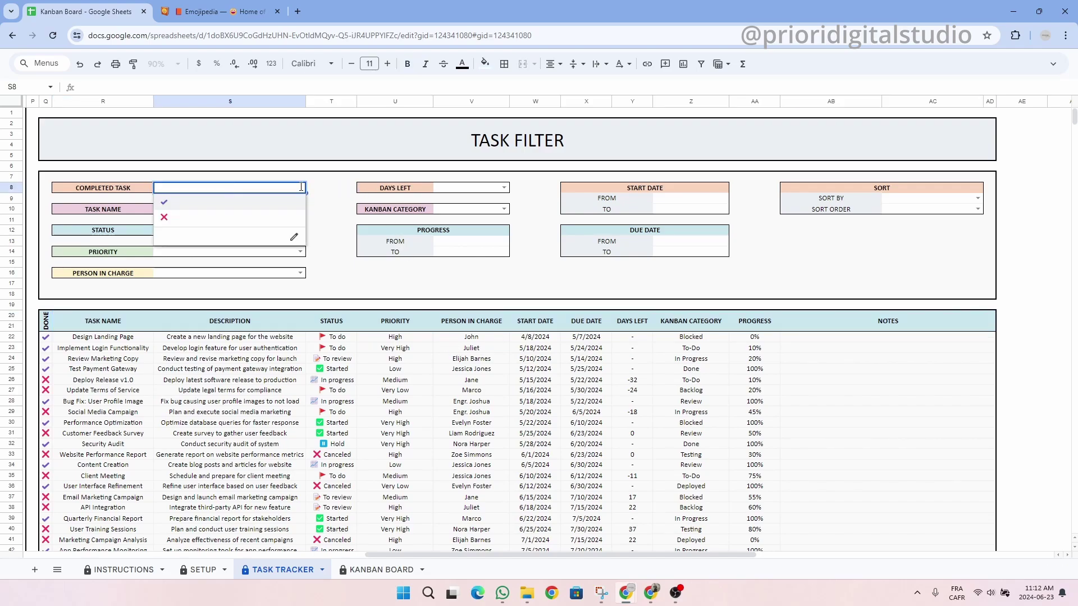
pyautogui.click(242, 220)
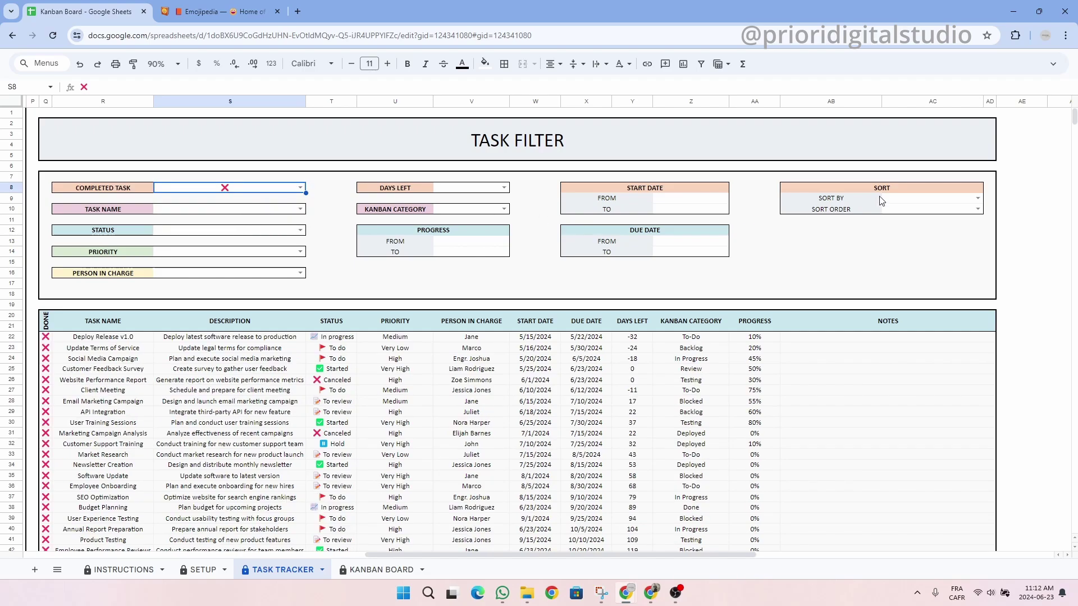
pyautogui.moveTo(892, 192); pyautogui.dragTo(897, 209)
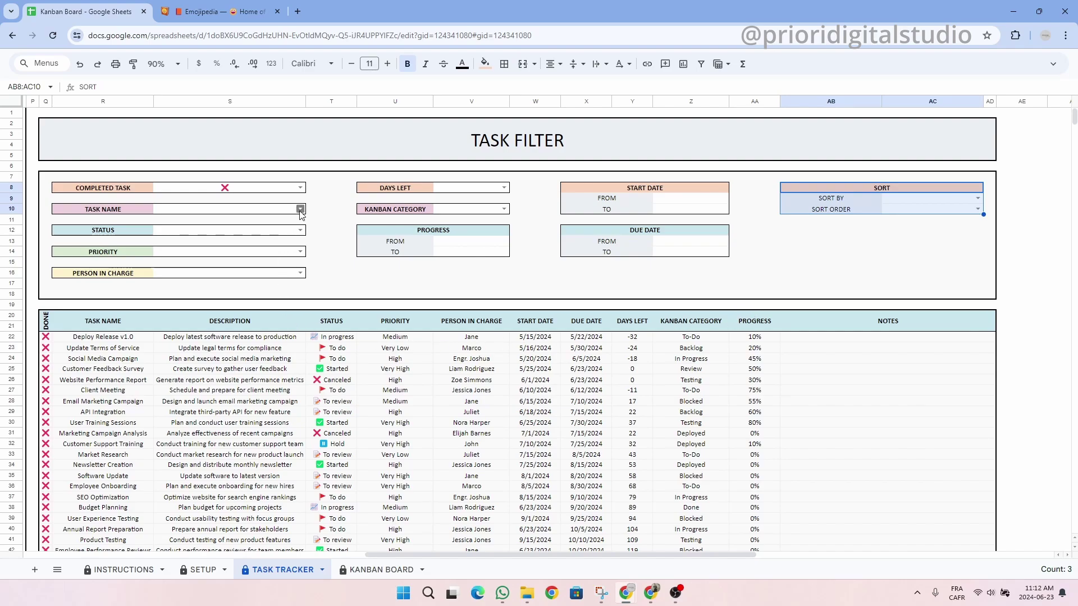
pyautogui.click(300, 230)
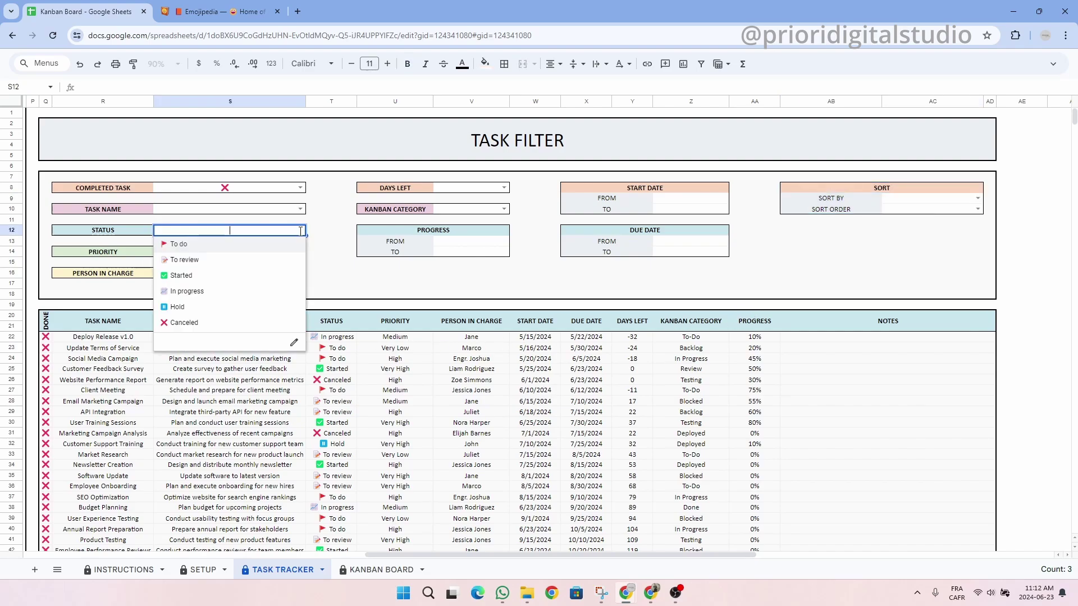
pyautogui.click(283, 290)
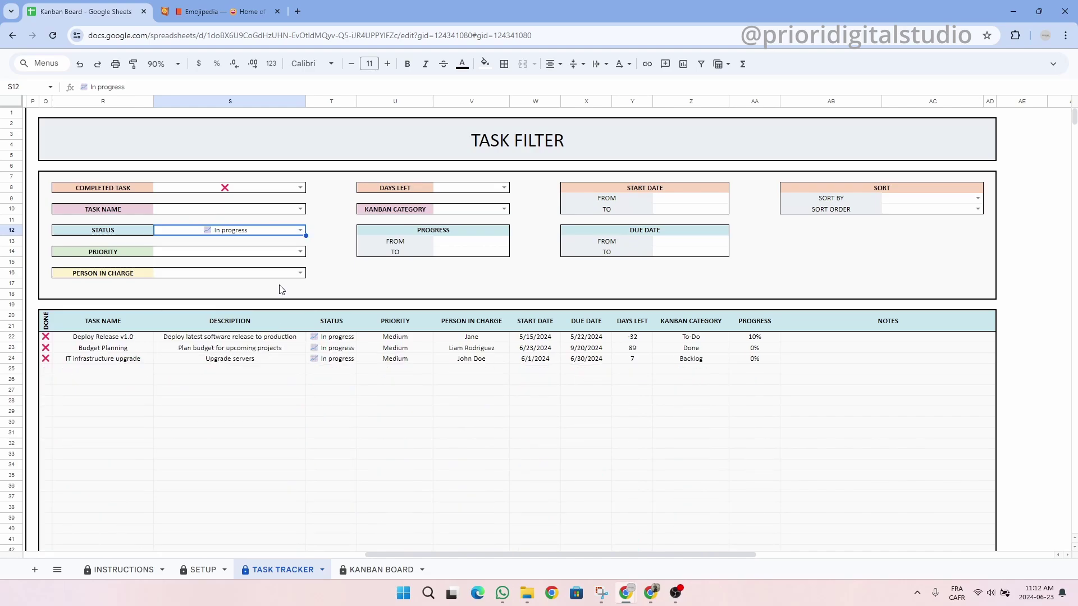
pyautogui.click(504, 209)
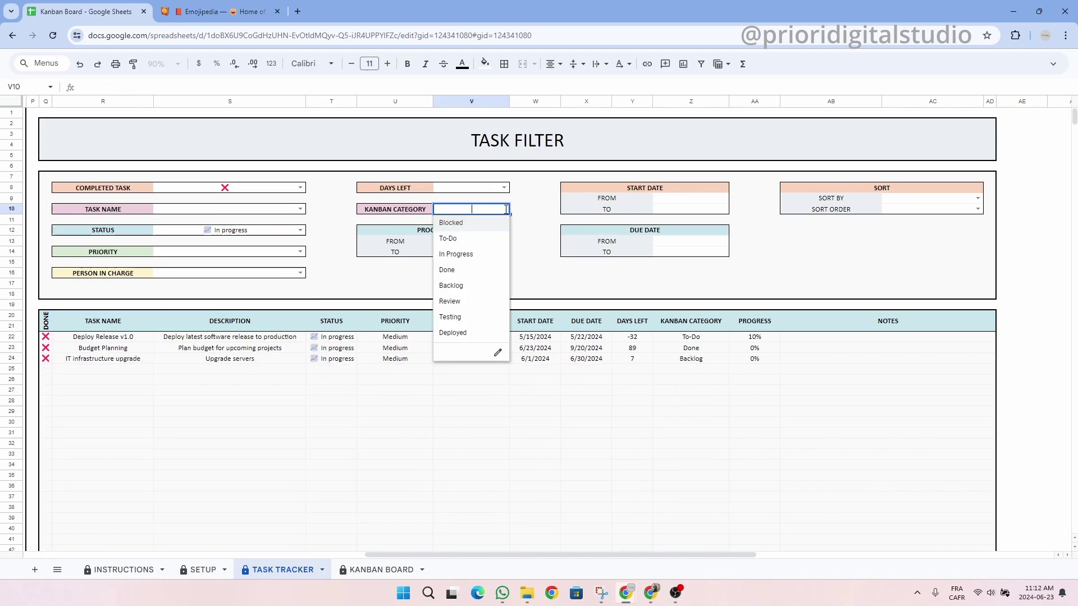
pyautogui.click(474, 286)
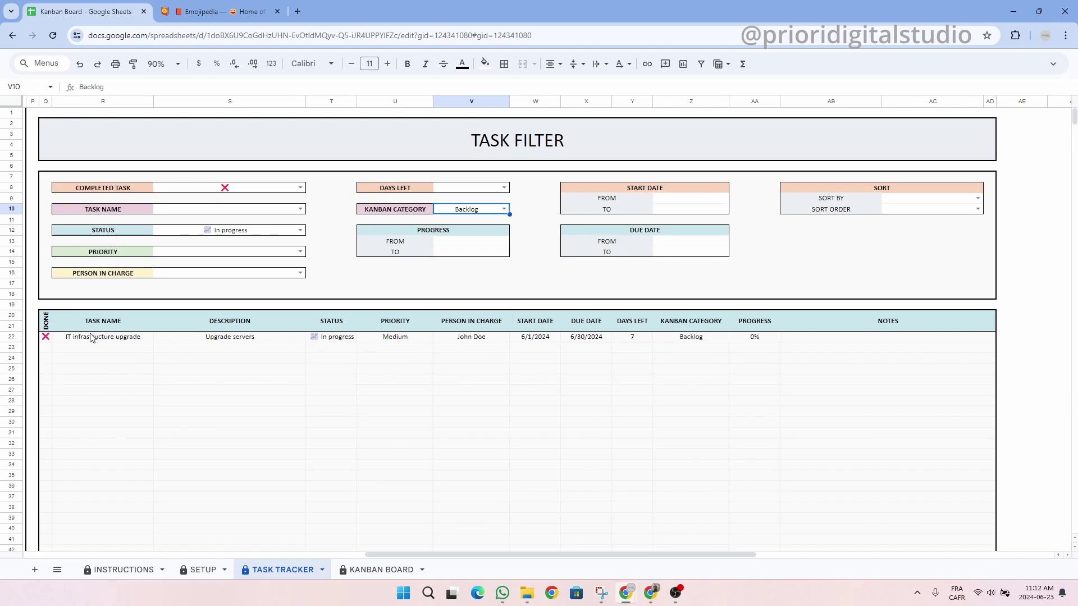
pyautogui.moveTo(54, 341); pyautogui.dragTo(794, 339)
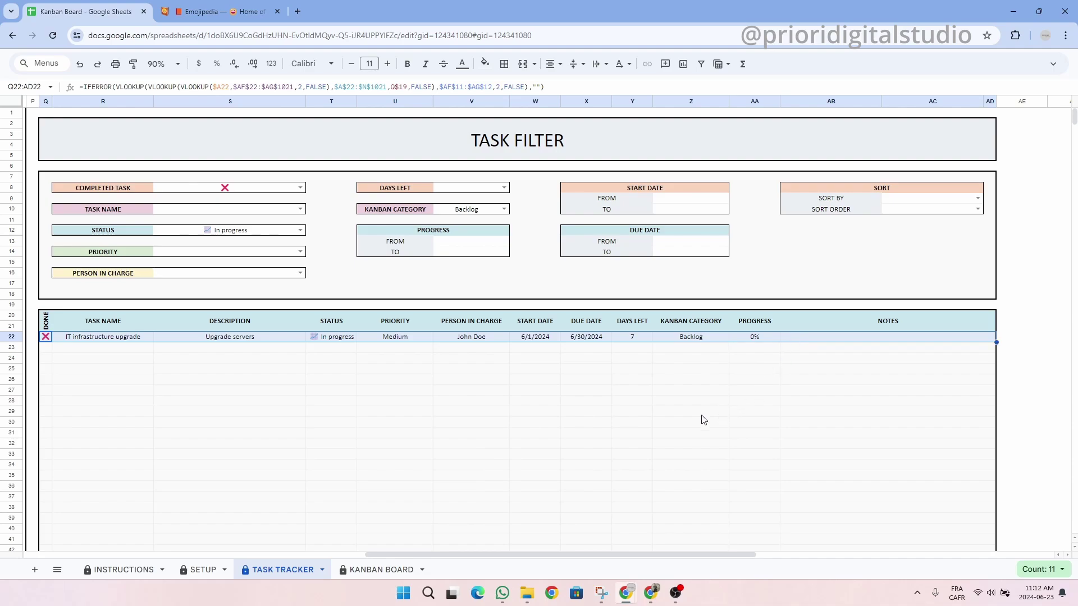
# Step: Delete the Backlog, In progress and Completed Task filter values, then go to KANBAN BOARD
pyautogui.click(105, 340)
pyautogui.click(458, 211)
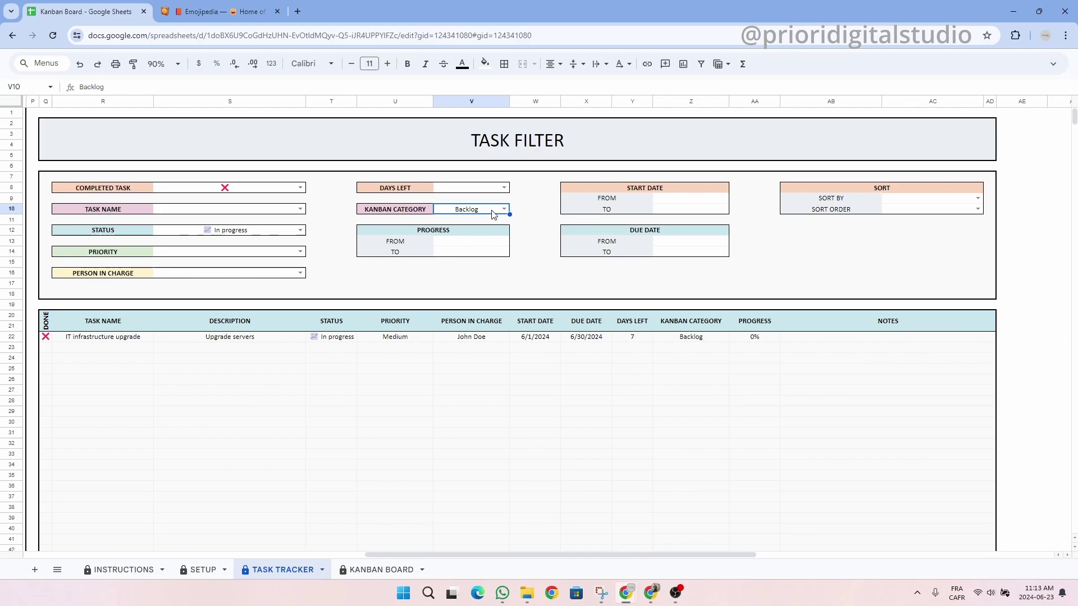
pyautogui.press('Delete')
pyautogui.click(261, 234)
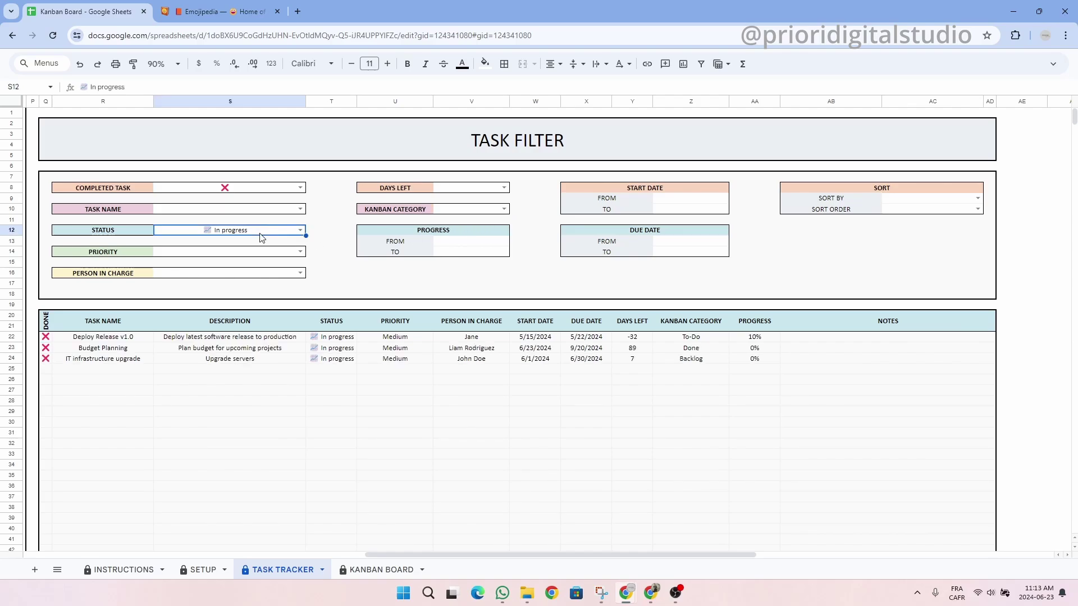
pyautogui.press('Delete')
pyautogui.click(249, 191)
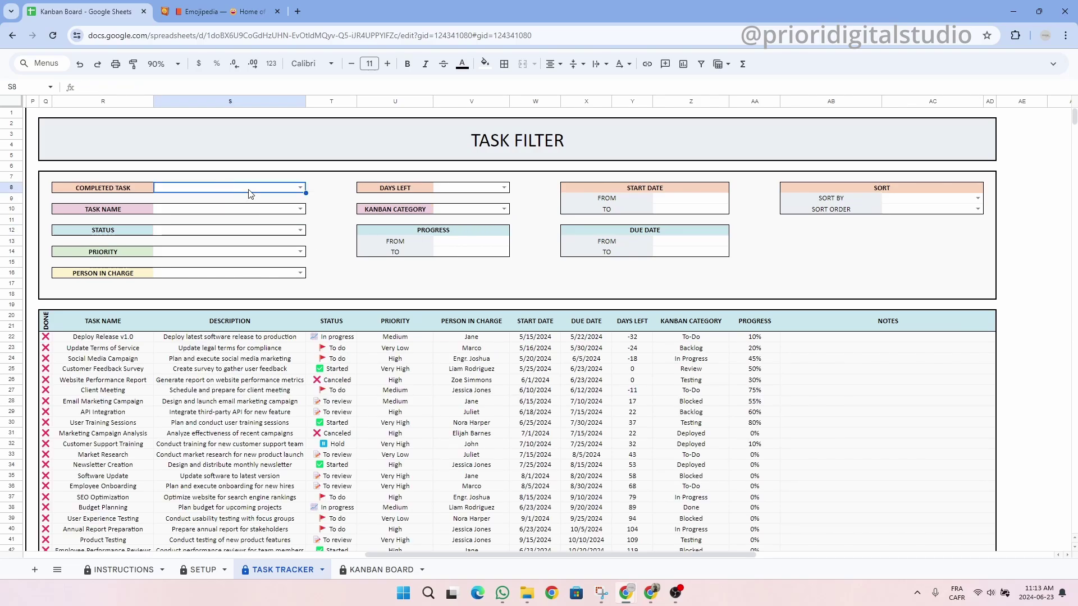
pyautogui.press('Delete')
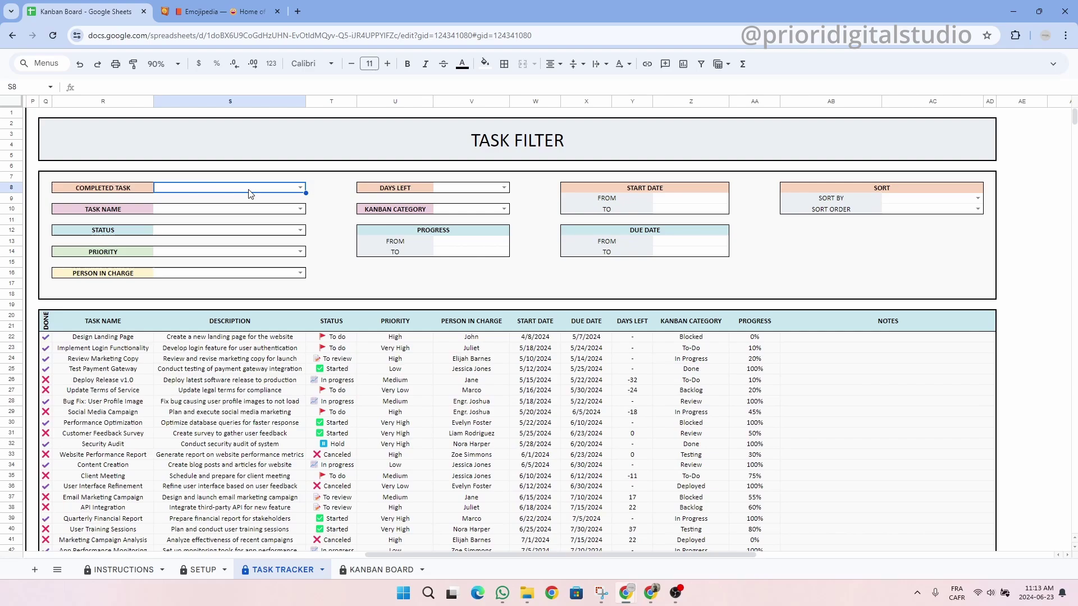
pyautogui.hotkey('ctrl', 'shift', 'pagedown')
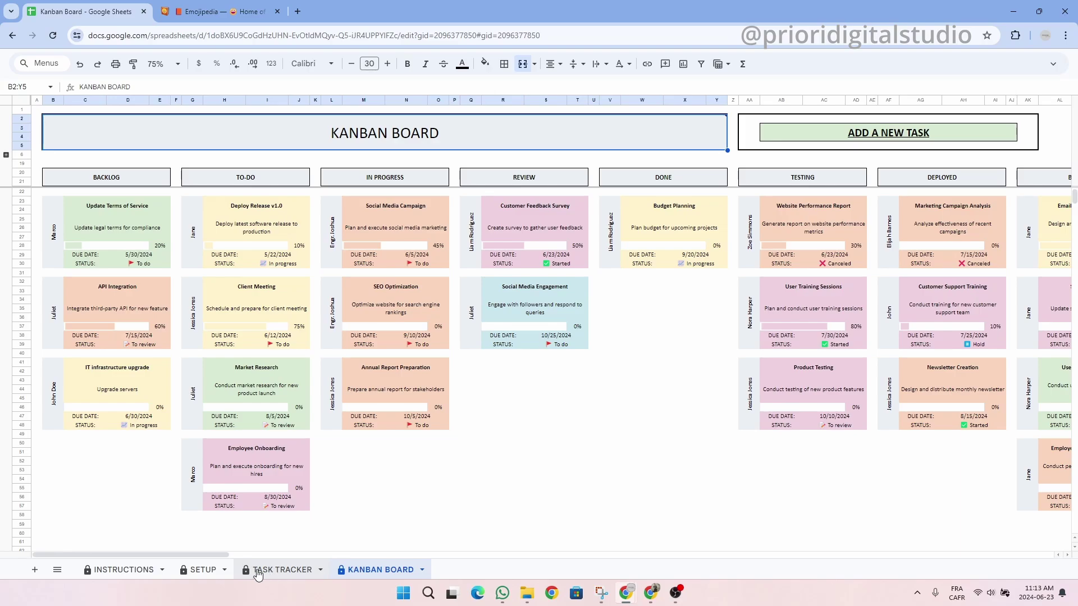
# Step: Expand the hidden filter rows, confirm editing the protected area, and dismiss the usage tip
pyautogui.click(7, 156)
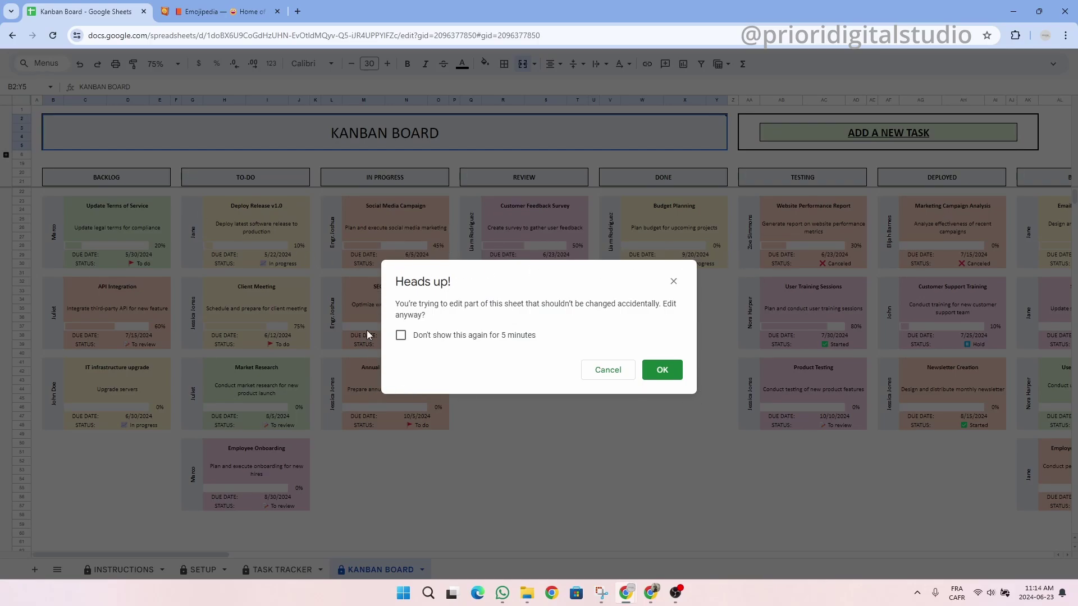
pyautogui.click(662, 370)
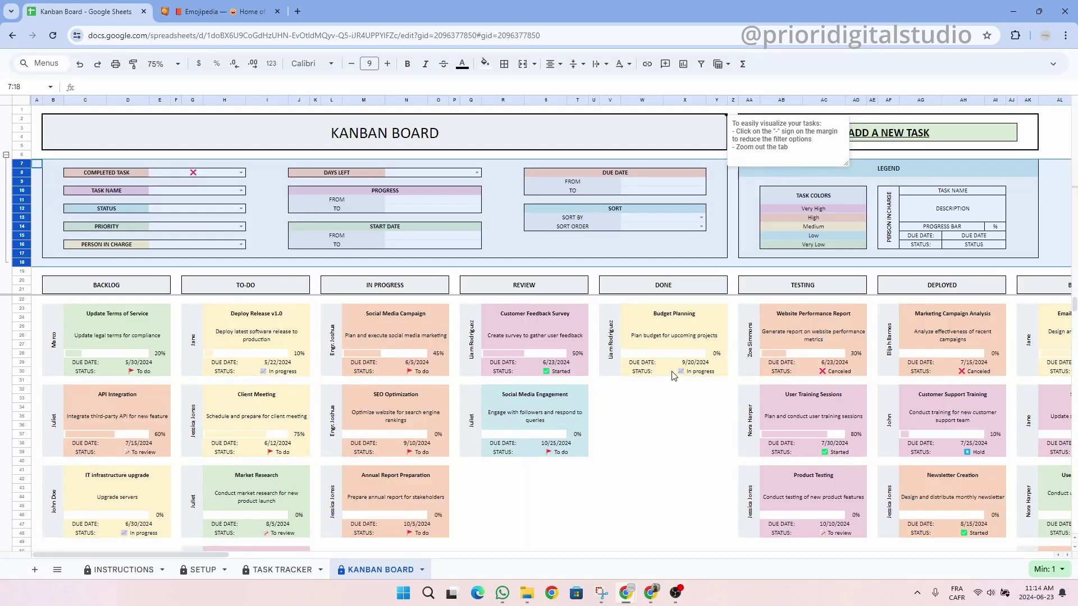
pyautogui.click(717, 203)
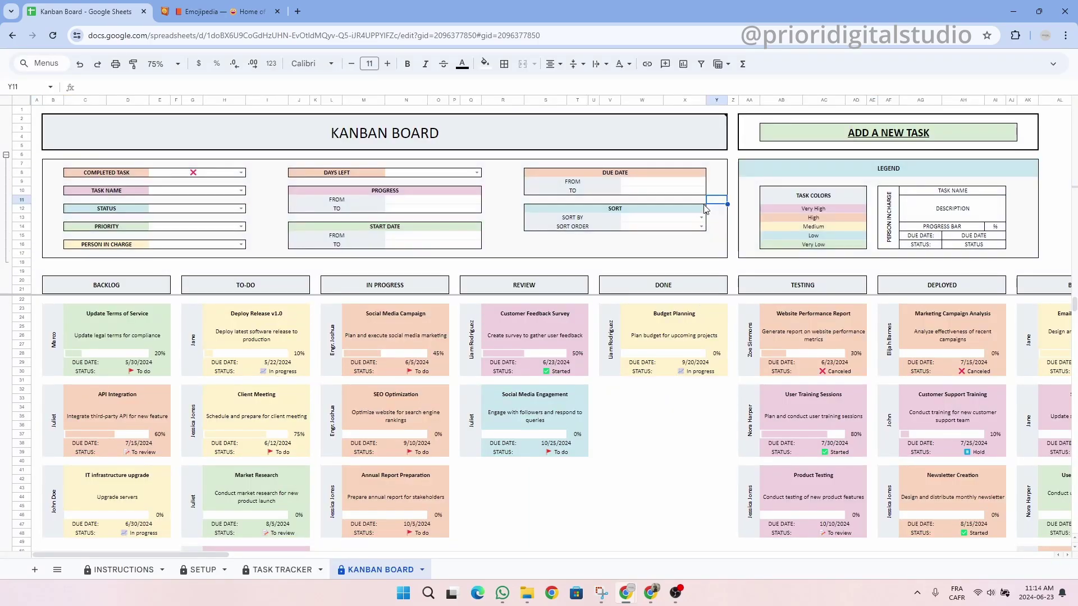
# Step: Filter the board's Status to In progress and select the IT infrastructure upgrade card
pyautogui.click(241, 208)
pyautogui.click(268, 200)
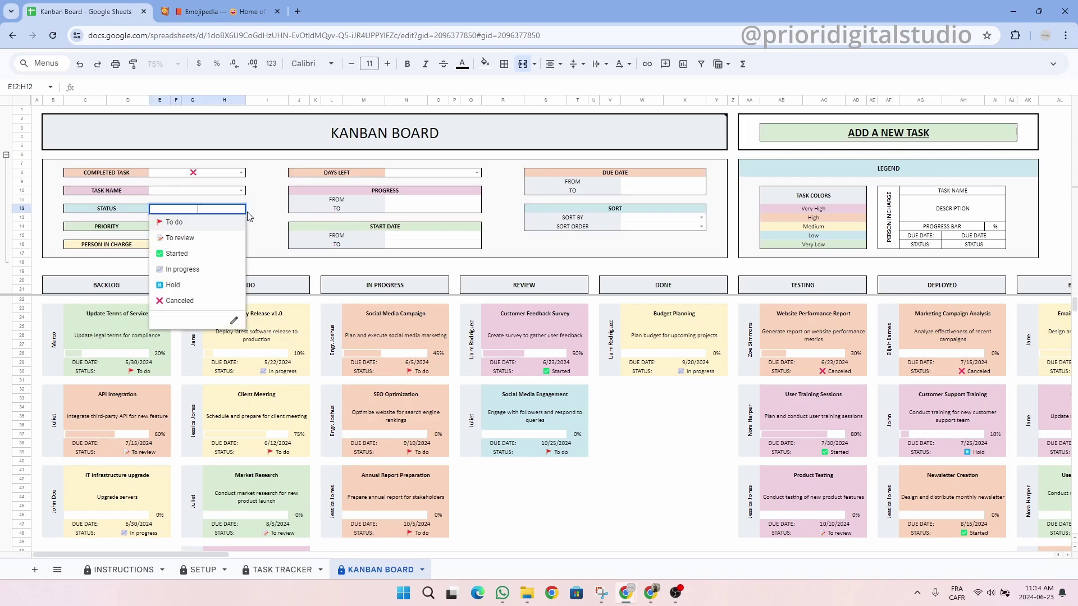
pyautogui.click(210, 274)
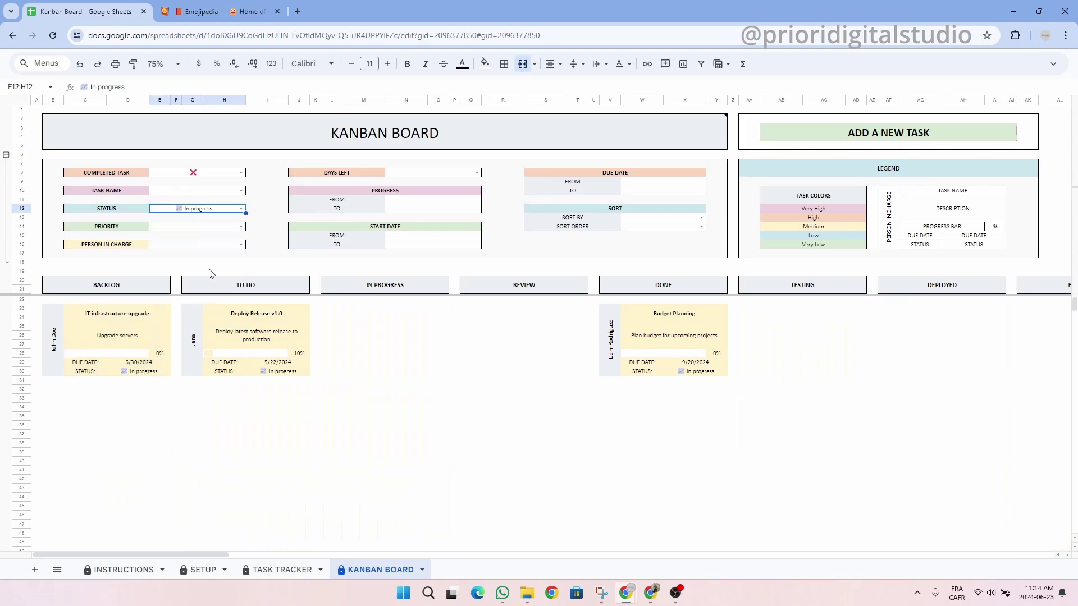
pyautogui.click(486, 156)
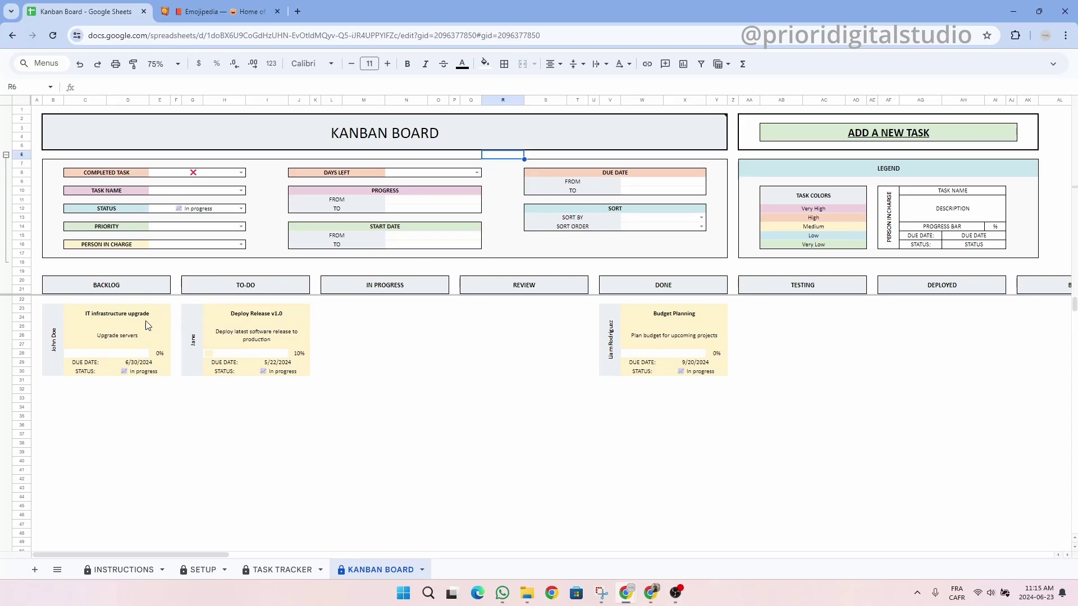
pyautogui.moveTo(62, 322); pyautogui.dragTo(99, 321)
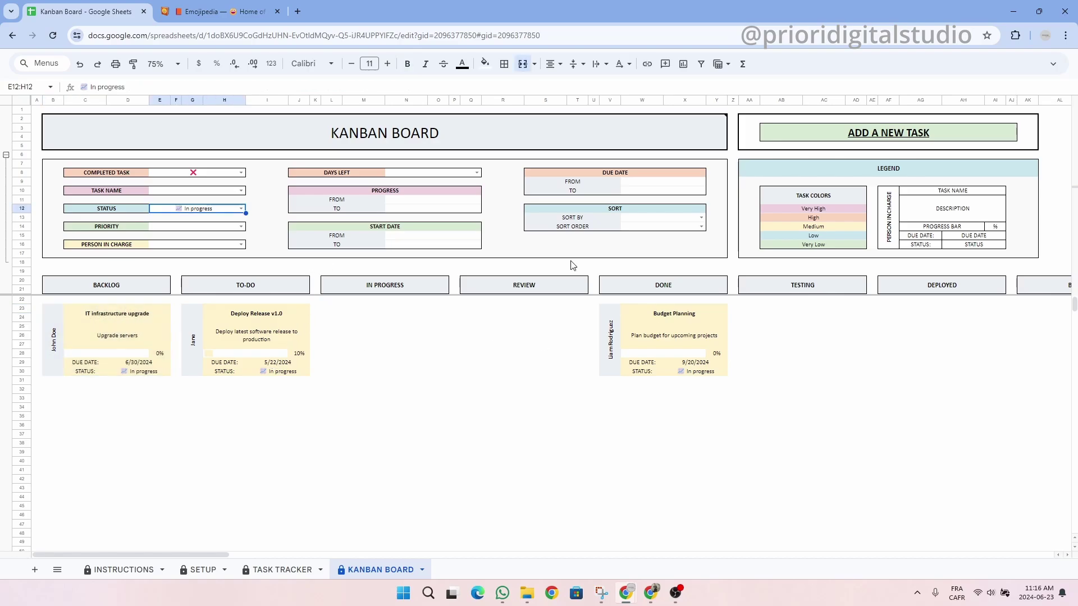
pyautogui.moveTo(865, 172); pyautogui.dragTo(878, 259)
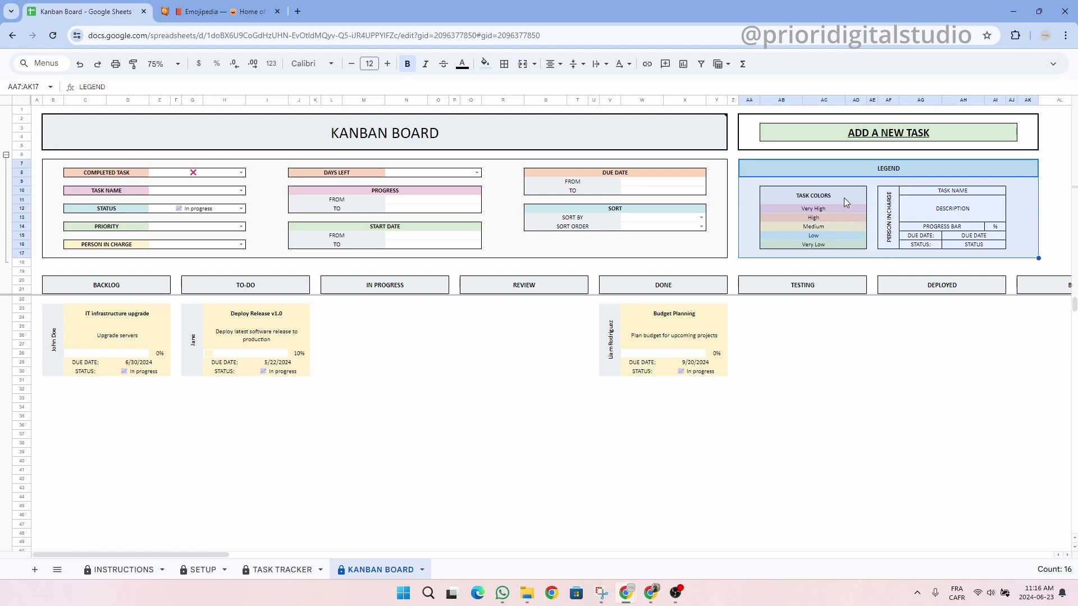
pyautogui.click(202, 210)
pyautogui.press('Delete')
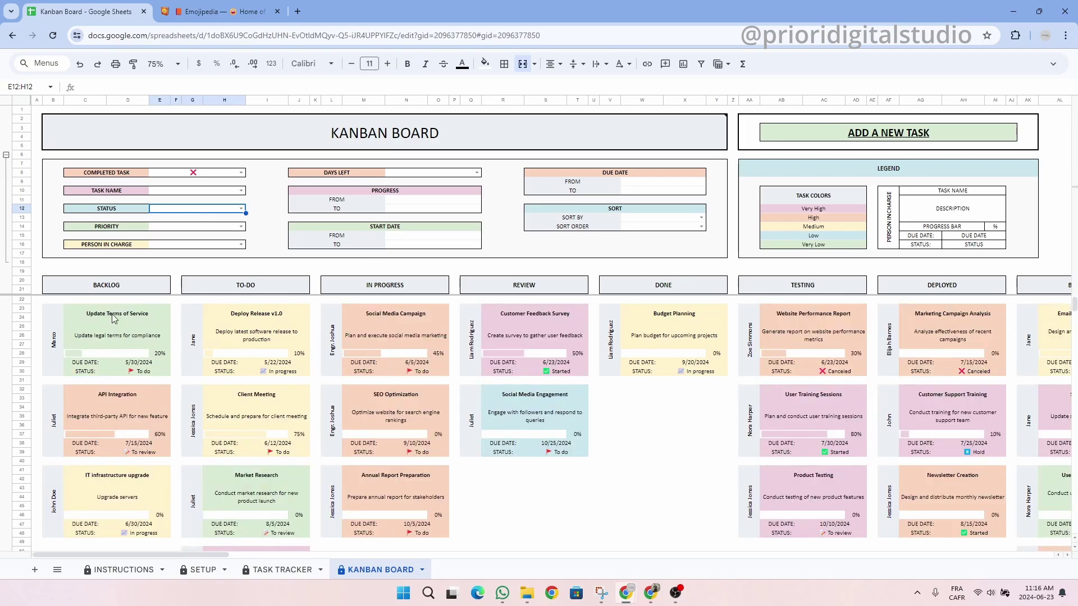
pyautogui.click(115, 317)
pyautogui.click(273, 315)
pyautogui.click(413, 321)
pyautogui.click(532, 318)
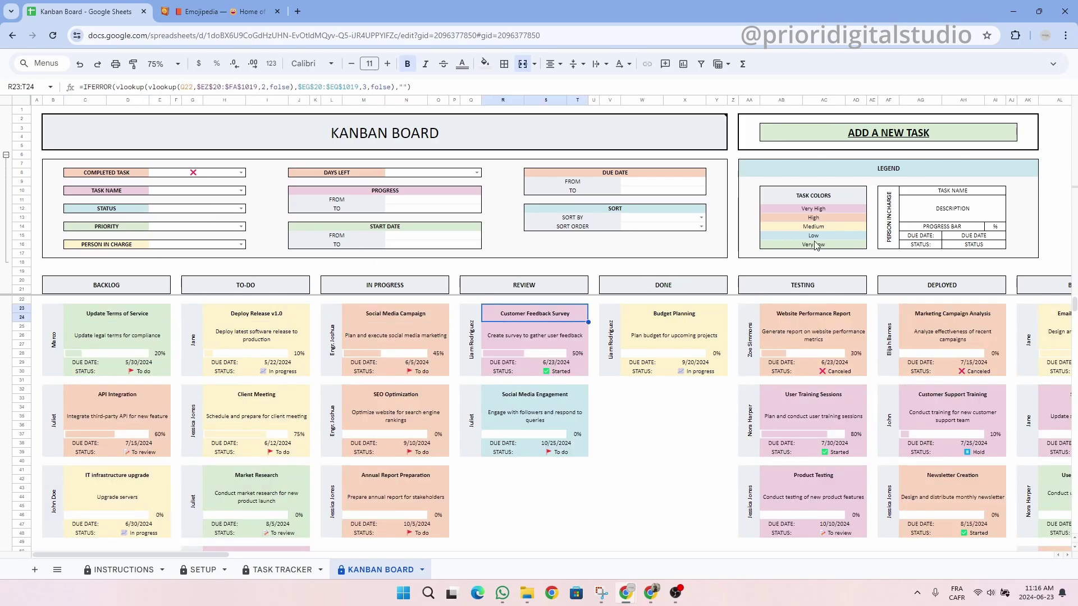
pyautogui.click(833, 208)
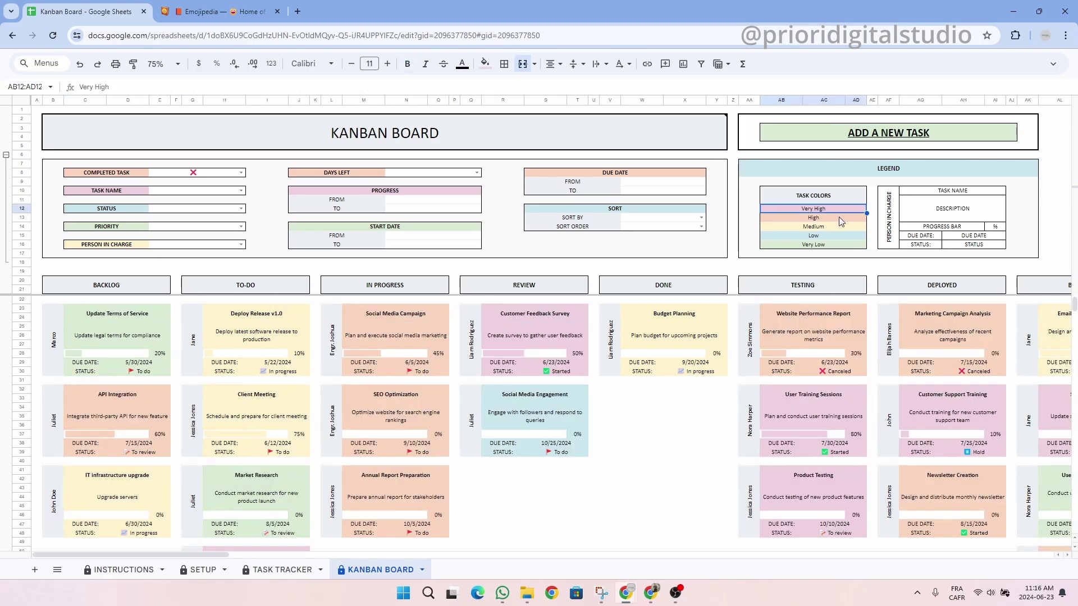
pyautogui.click(839, 216)
pyautogui.click(843, 227)
pyautogui.click(843, 237)
pyautogui.click(846, 246)
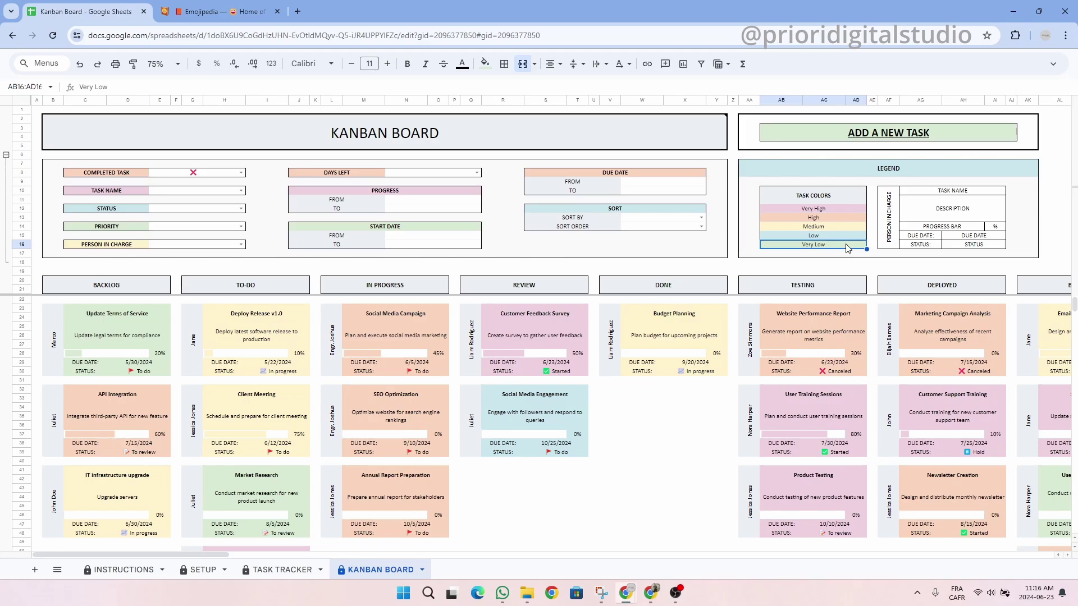
pyautogui.moveTo(894, 133)
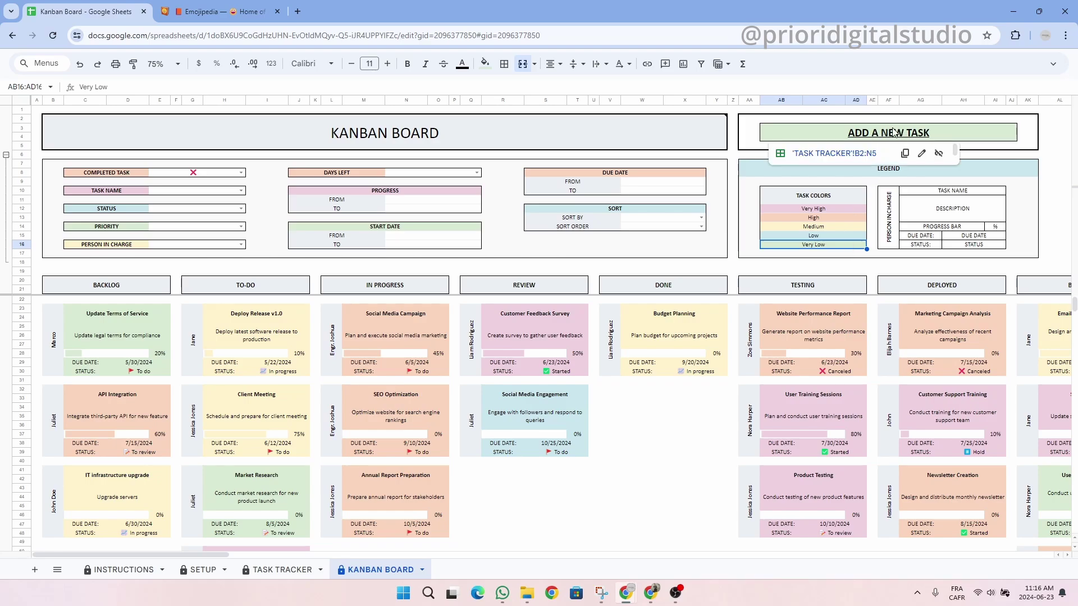
# Step: Reapply the In progress Status filter and select the IT infrastructure upgrade card and empty In Progress column
pyautogui.click(979, 156)
pyautogui.click(241, 208)
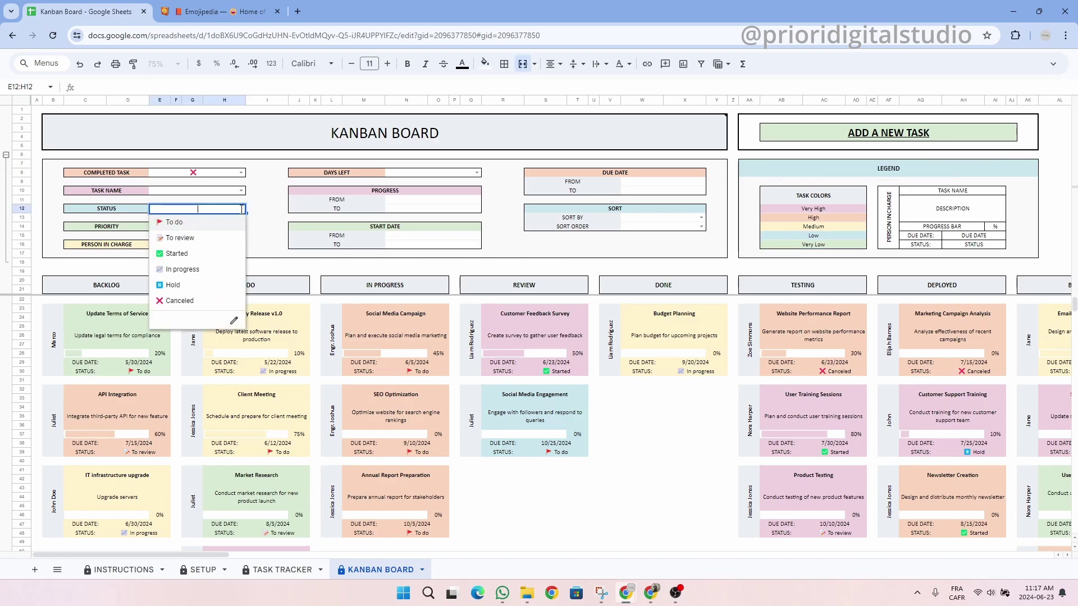
pyautogui.click(181, 269)
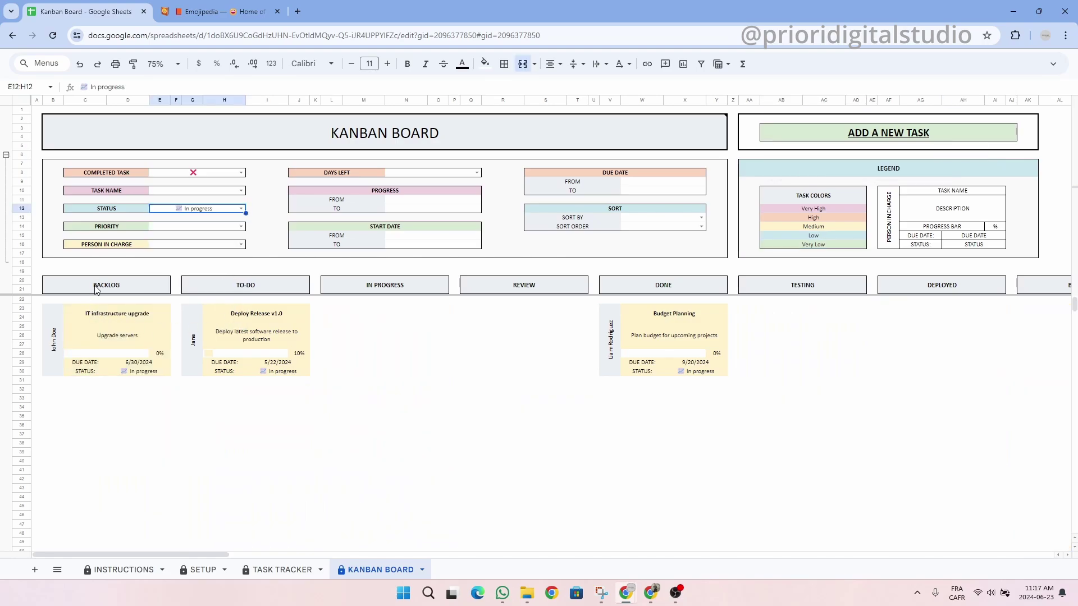
pyautogui.moveTo(97, 289); pyautogui.dragTo(85, 352)
pyautogui.moveTo(53, 317); pyautogui.dragTo(119, 351)
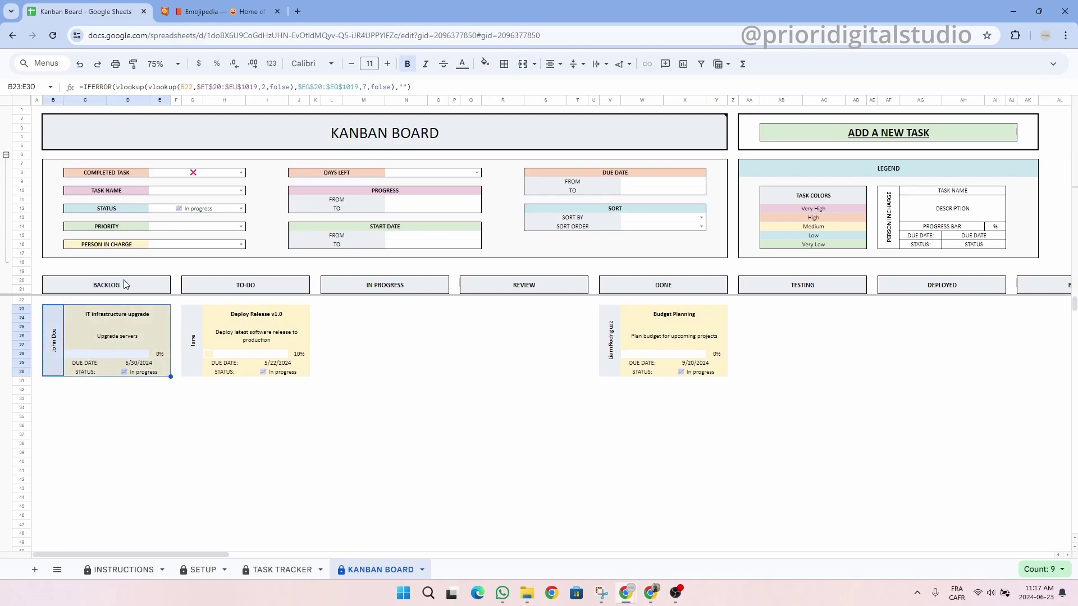
pyautogui.moveTo(415, 289); pyautogui.dragTo(414, 339)
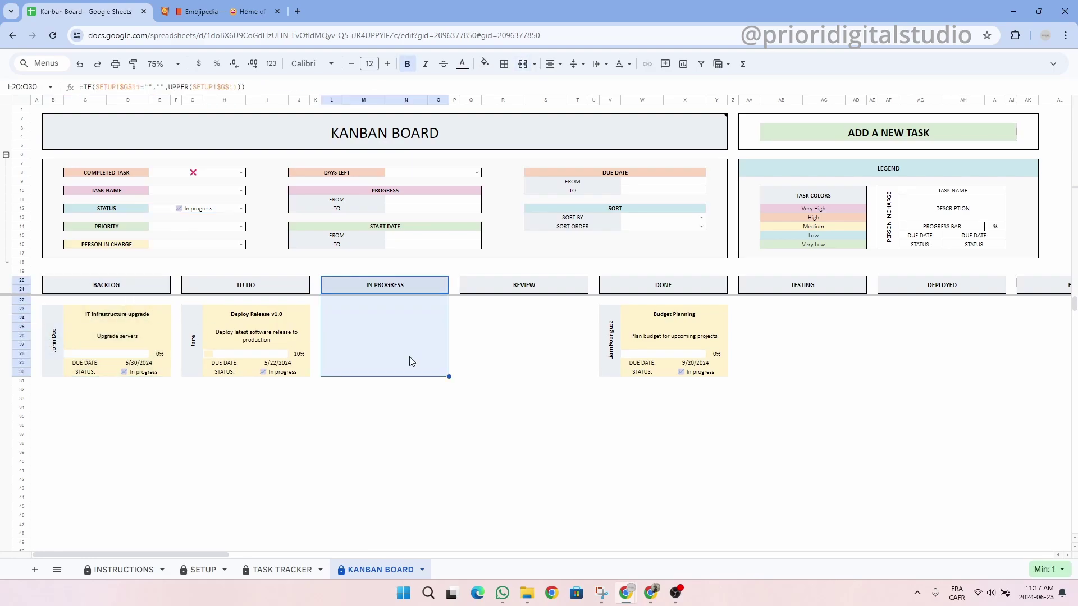
# Step: In TASK TRACKER, change L60 for IT infrastructure upgrade from Backlog to In Progress
pyautogui.click(267, 571)
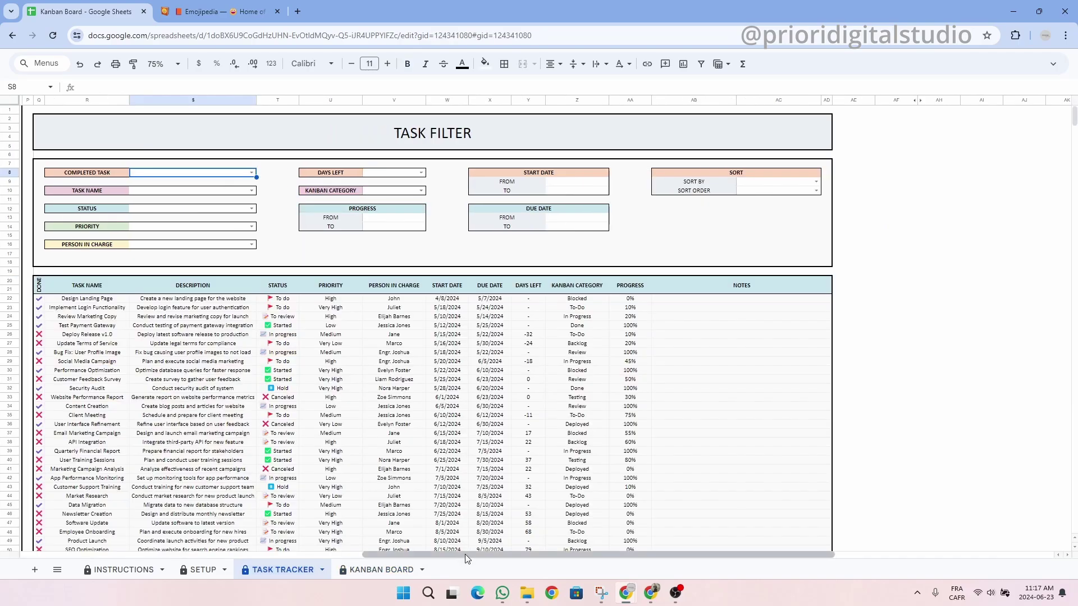
pyautogui.hscroll(-5, 318, 544)
pyautogui.hscroll(-5, 317, 545)
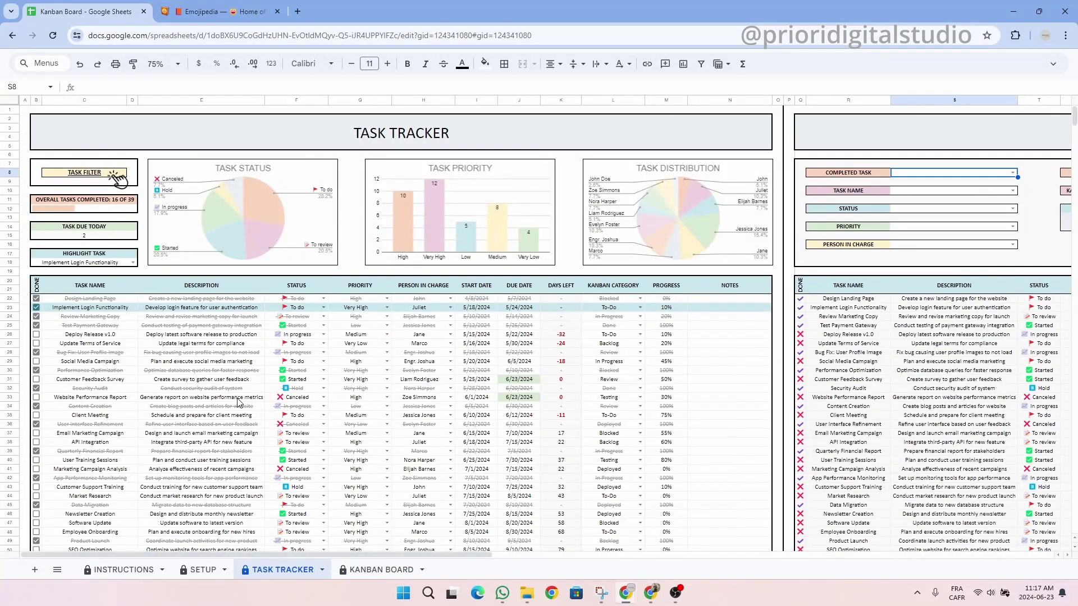
pyautogui.scroll(-3, 239, 402)
pyautogui.scroll(-3, 238, 402)
pyautogui.click(640, 472)
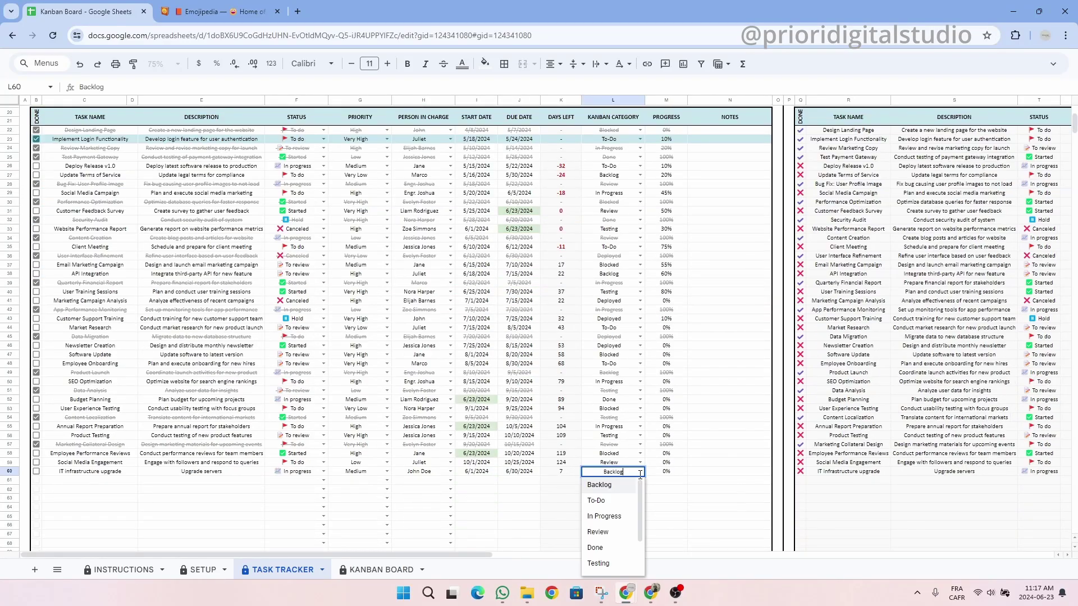
pyautogui.click(618, 517)
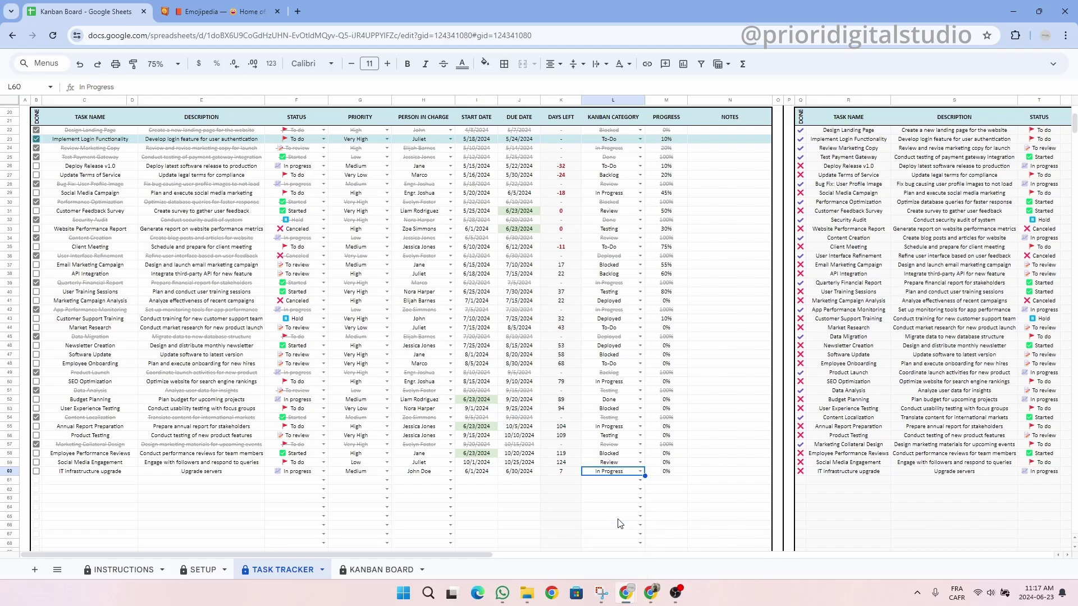
# Step: Check the moved IT infrastructure upgrade card and its progress bar under IN PROGRESS, then return to TASK TRACKER
pyautogui.click(360, 571)
pyautogui.click(472, 362)
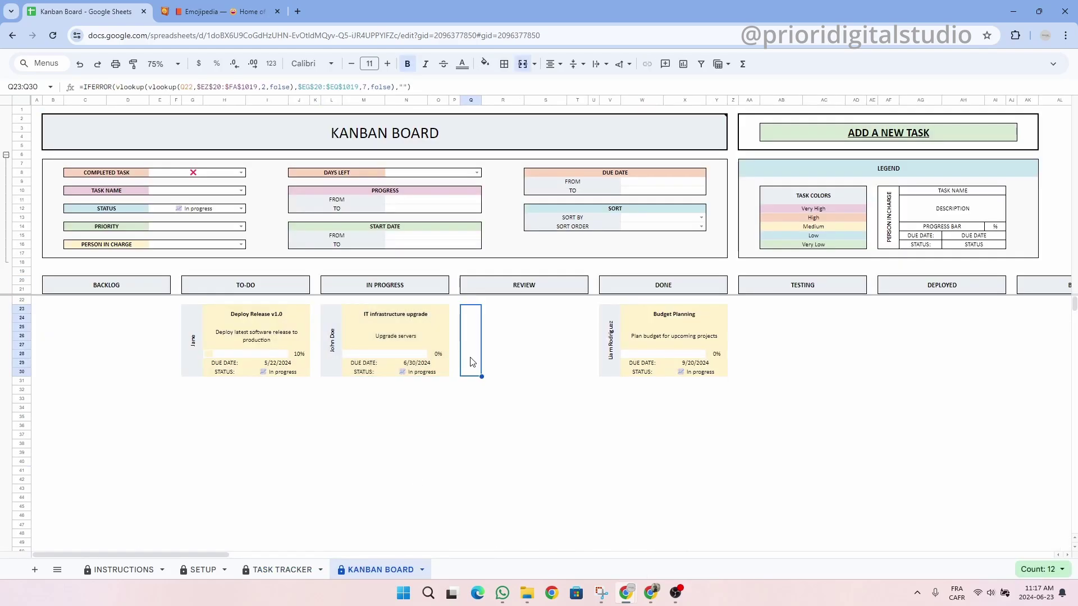
pyautogui.click(408, 288)
pyautogui.click(337, 340)
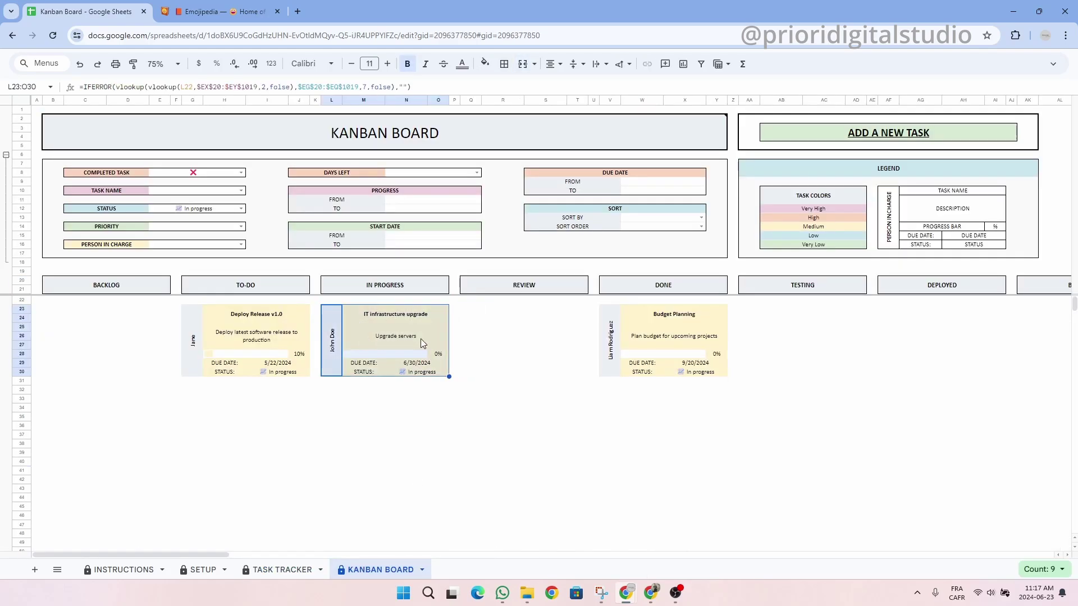
pyautogui.click(93, 281)
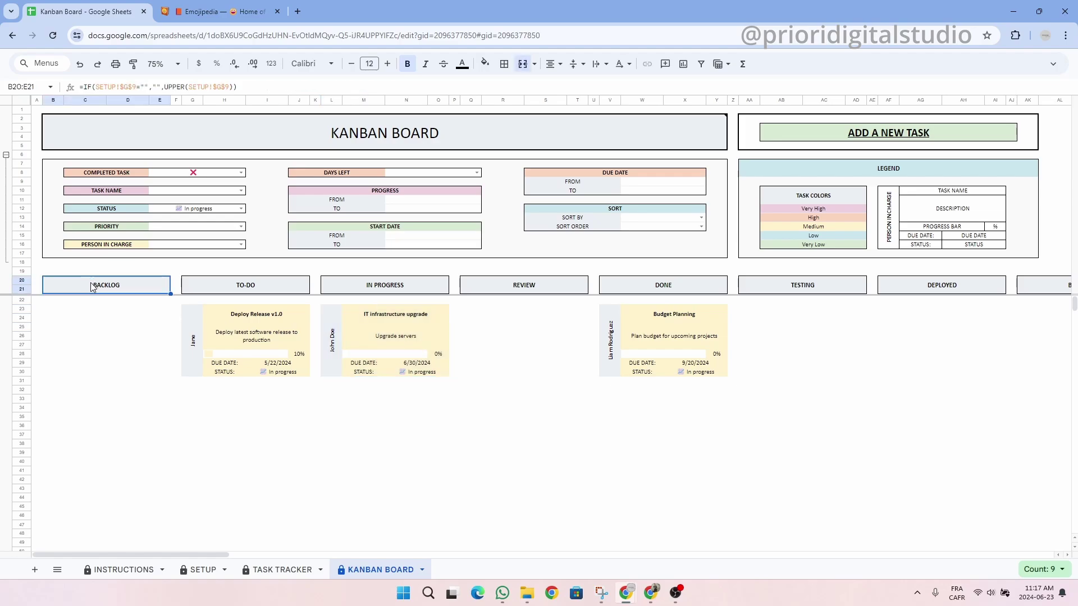
pyautogui.click(348, 287)
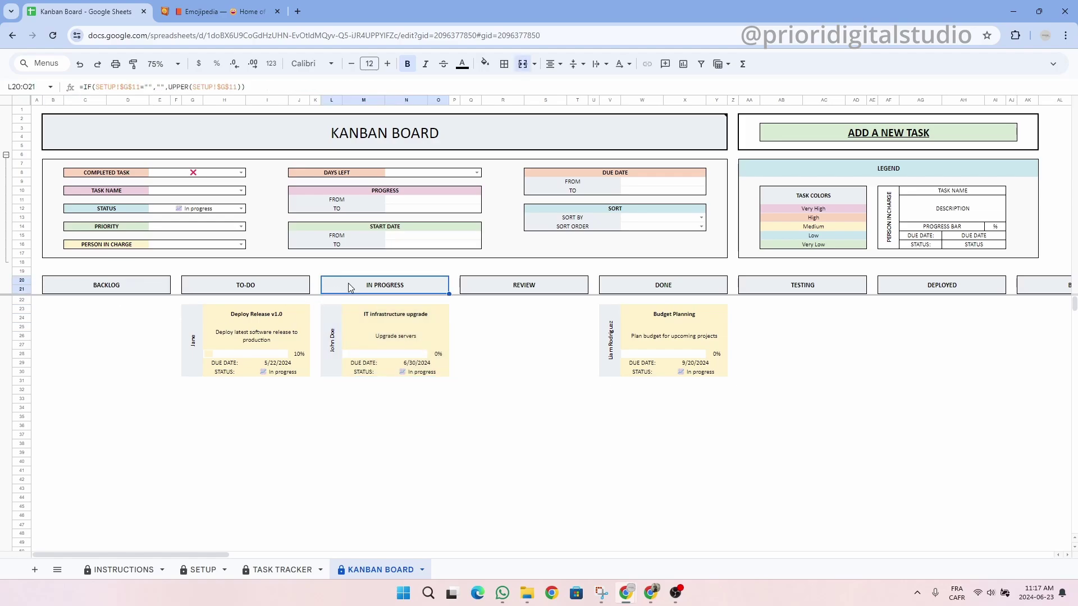
pyautogui.click(371, 356)
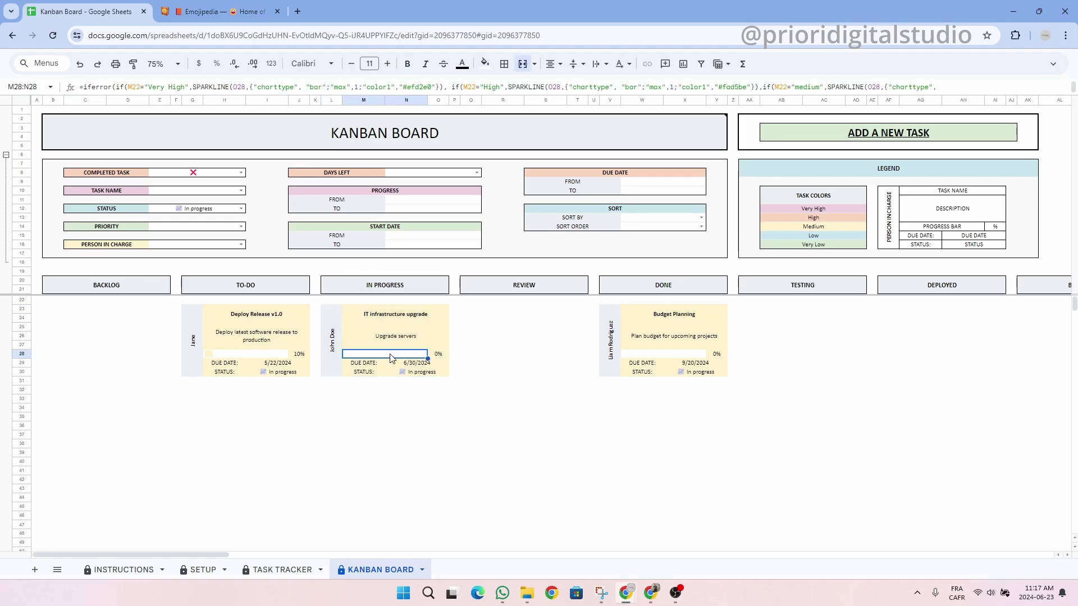
pyautogui.click(270, 572)
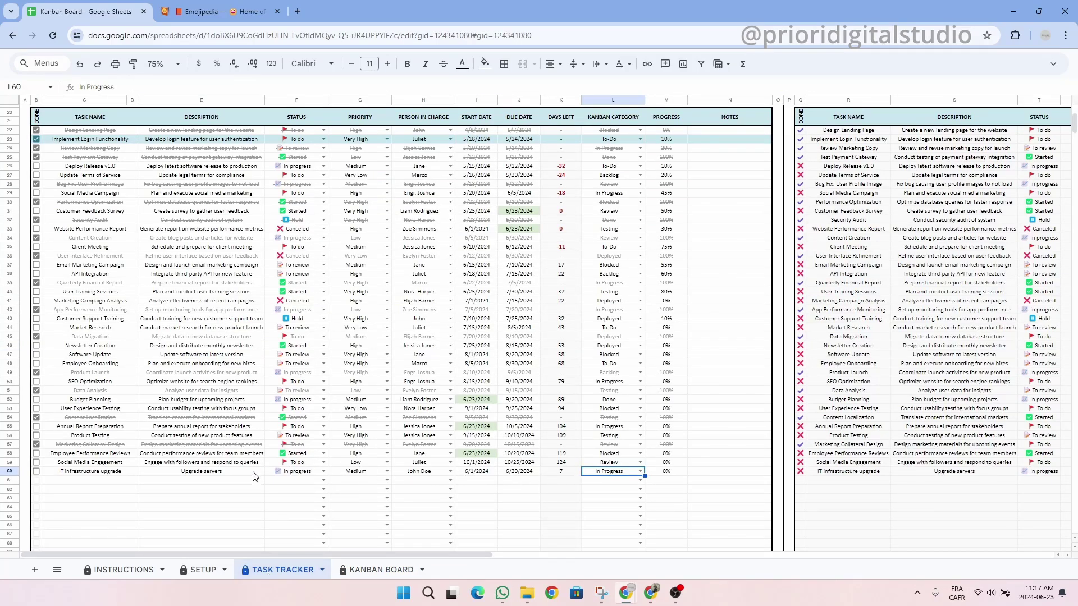
# Step: Change the IT infrastructure upgrade task's progress in M60 from 0% to 50%
pyautogui.click(672, 474)
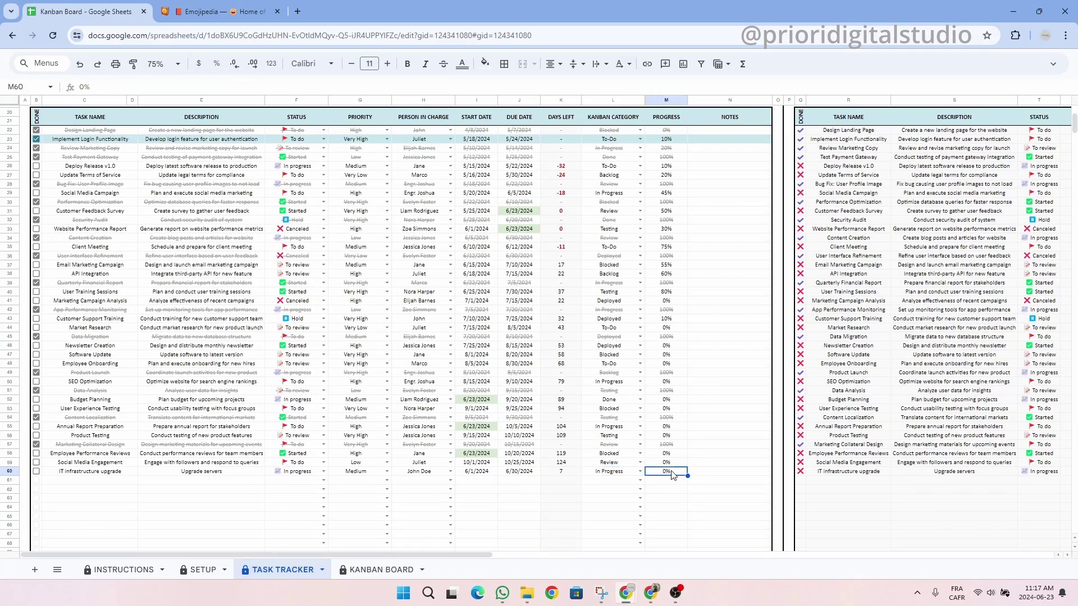
pyautogui.write('50%')
pyautogui.press('Return')
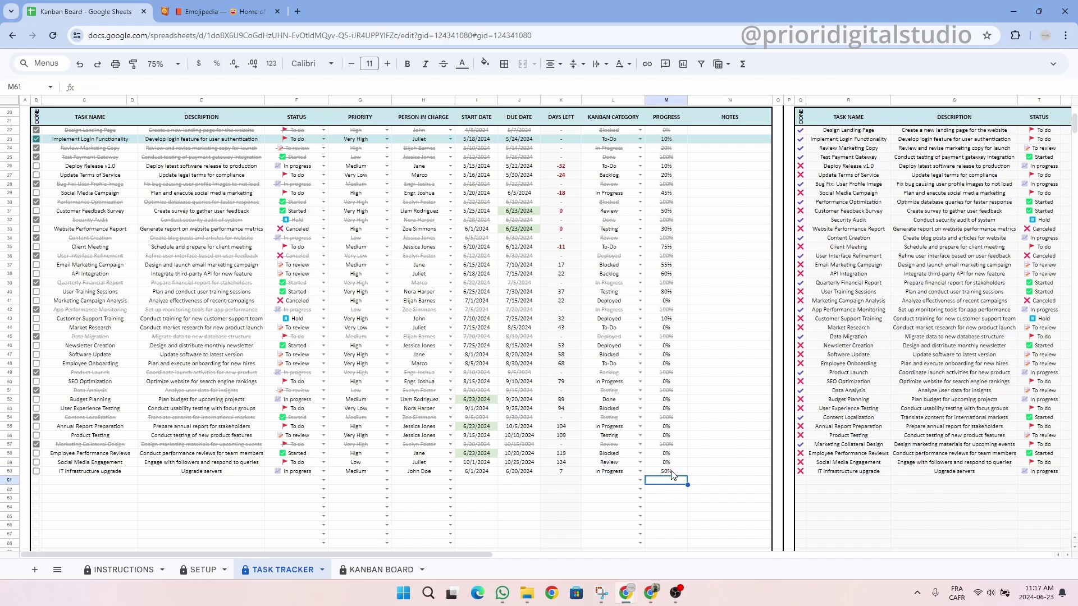
# Step: Verify on the KANBAN BOARD that the IN PROGRESS card shows 50%
pyautogui.click(381, 570)
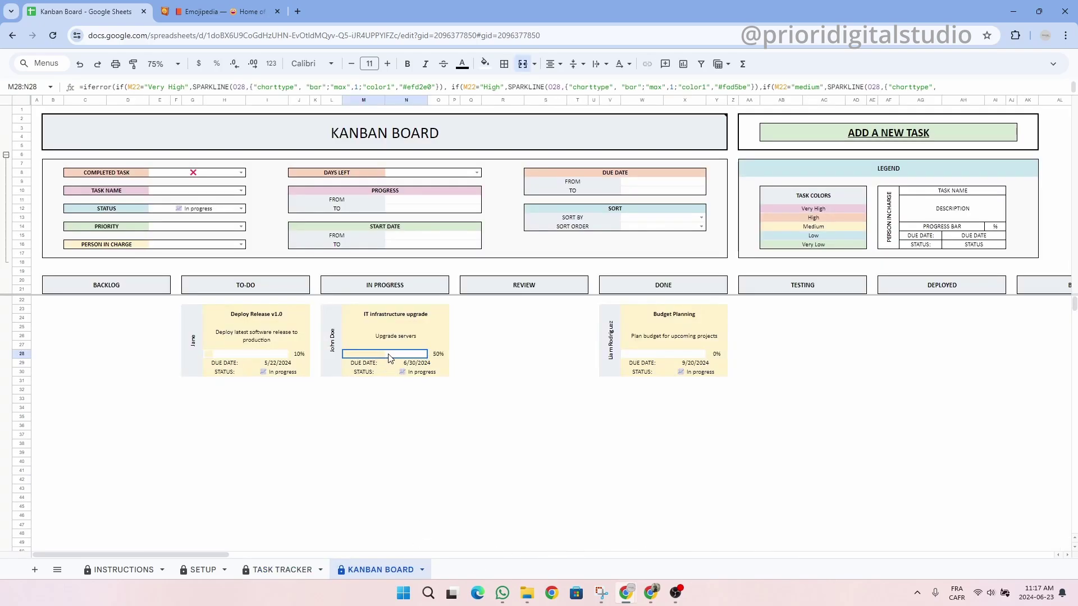
pyautogui.click(480, 370)
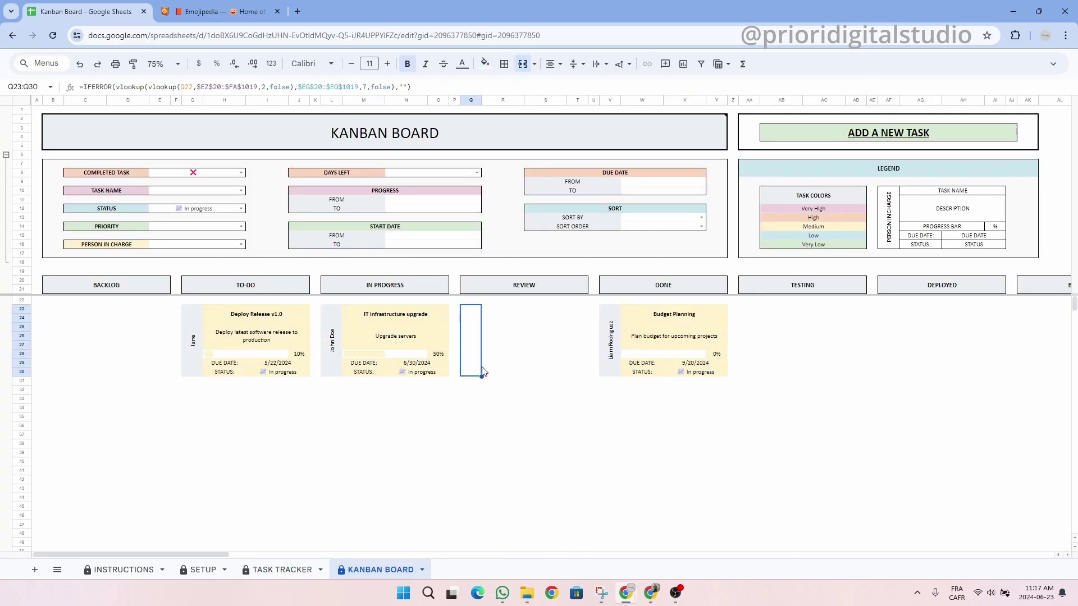
pyautogui.click(420, 292)
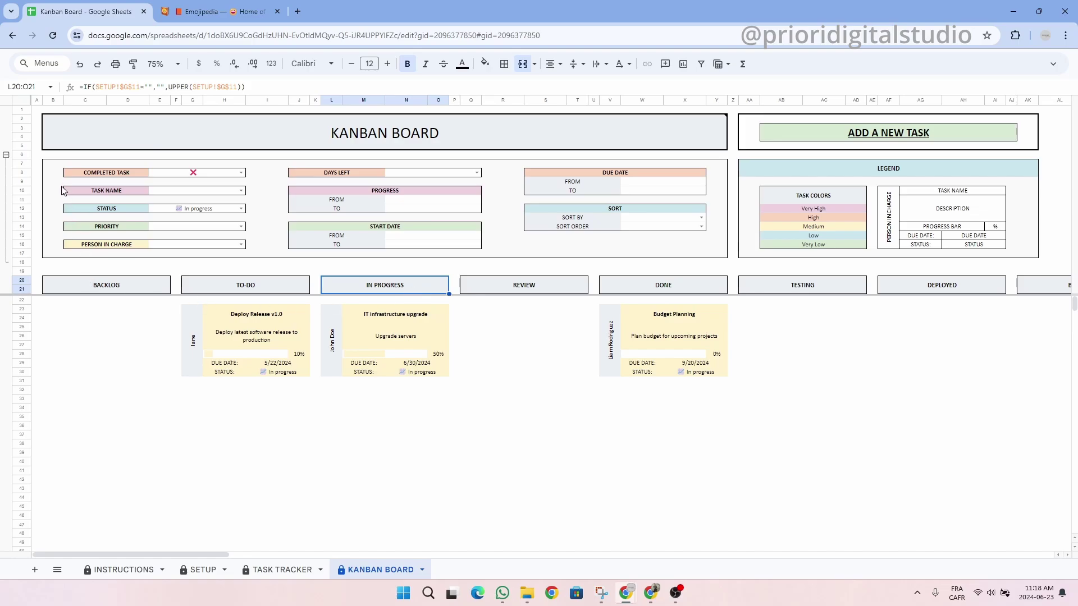
# Step: Clear the STATUS filter cell, accepting the protected-cell warning, so all tasks show
pyautogui.click(192, 211)
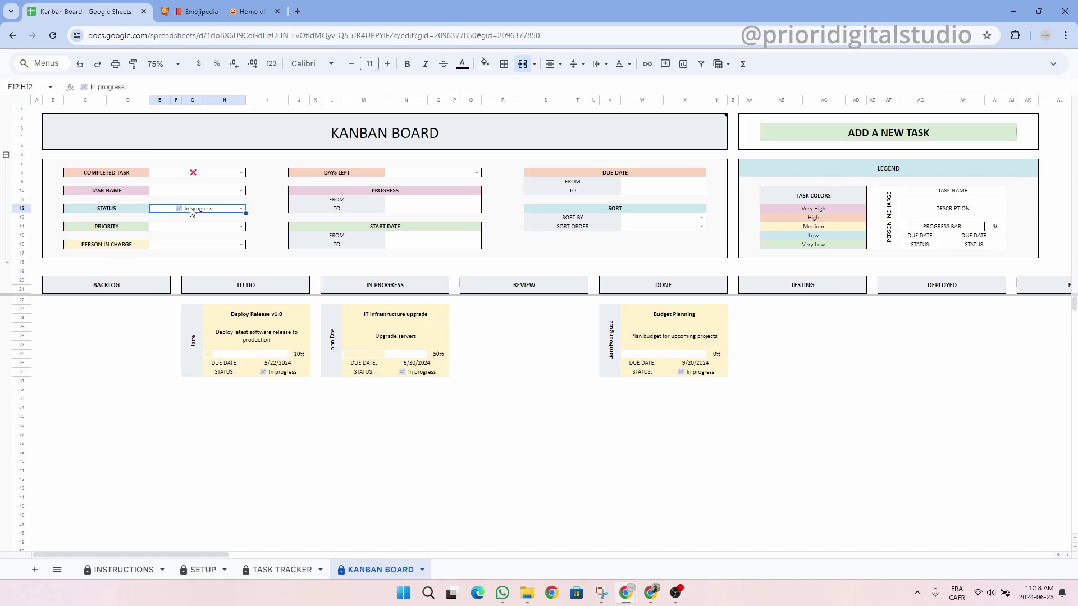
pyautogui.press('Delete')
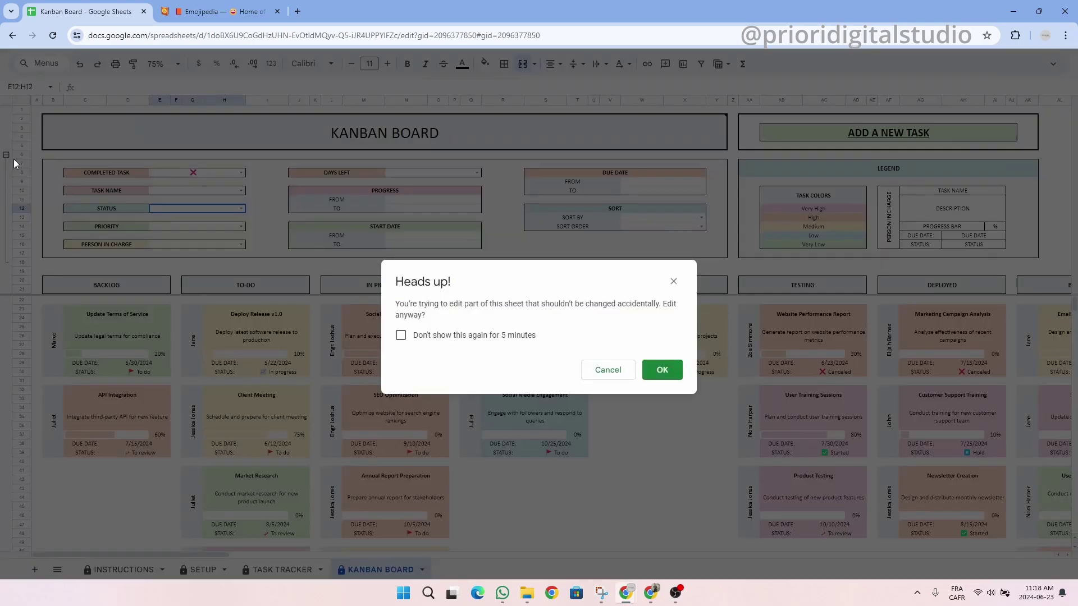
pyautogui.click(661, 370)
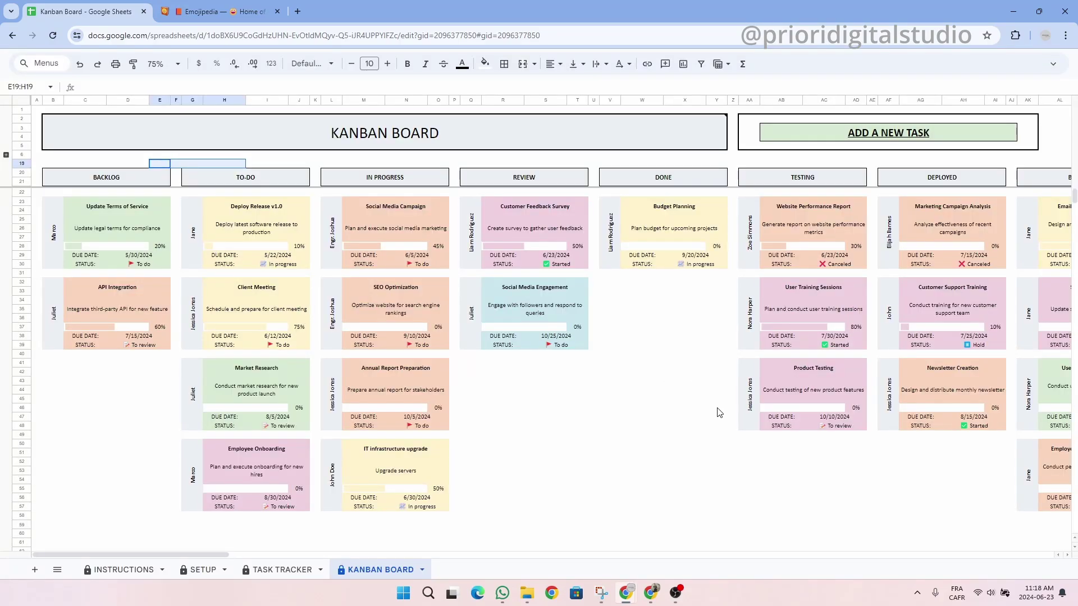
# Step: Review the column headers from BACKLOG through TESTING and the KANBAN BOARD title
pyautogui.click(142, 181)
pyautogui.click(272, 179)
pyautogui.click(385, 178)
pyautogui.click(508, 180)
pyautogui.click(641, 180)
pyautogui.click(777, 184)
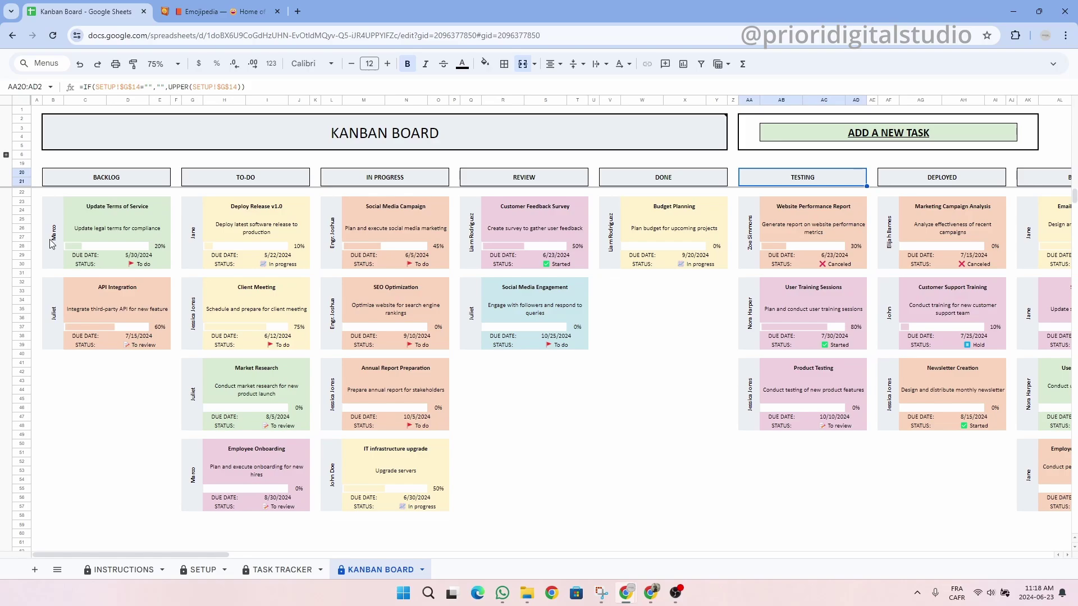
pyautogui.click(520, 144)
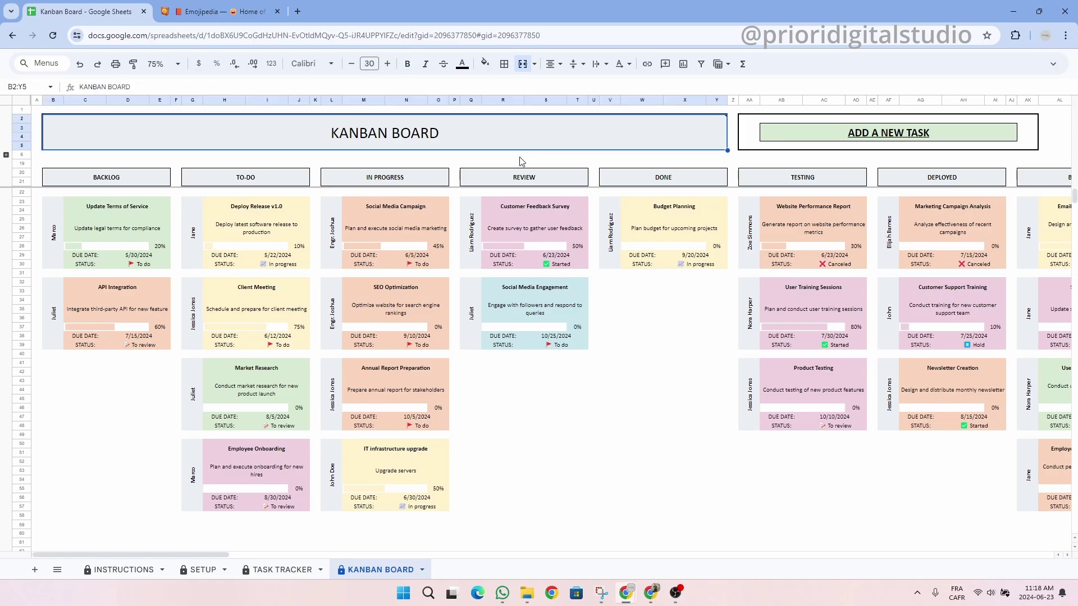